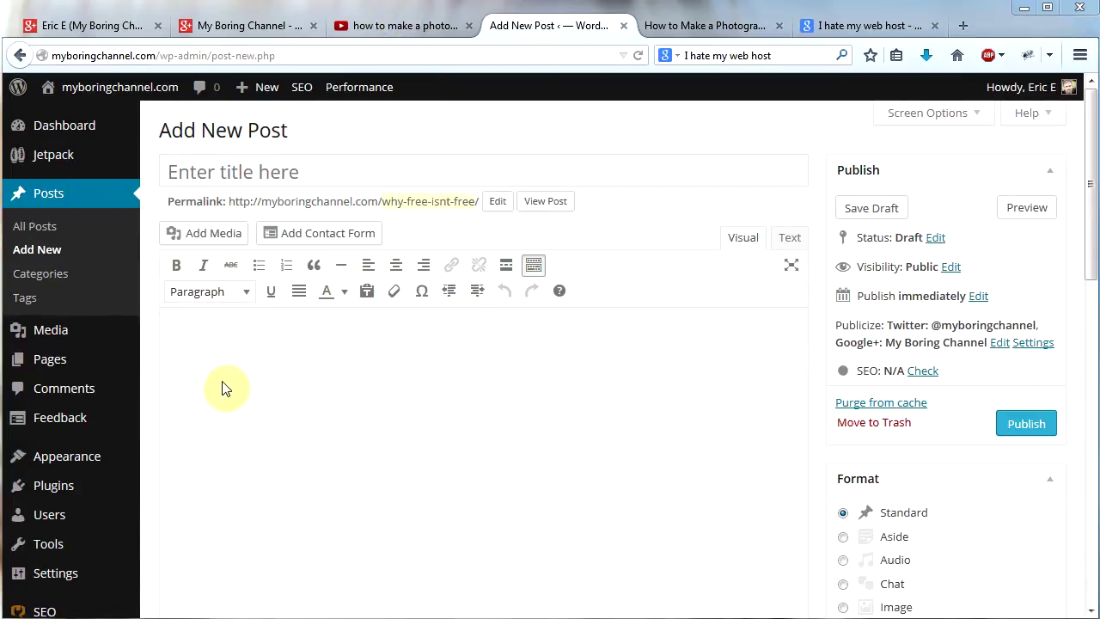
# Search the plugin directory for 'SEO Yoast' and confirm WordPress SEO by Yoast 1.5.4.2 is installed
pyautogui.moveTo(78, 491)
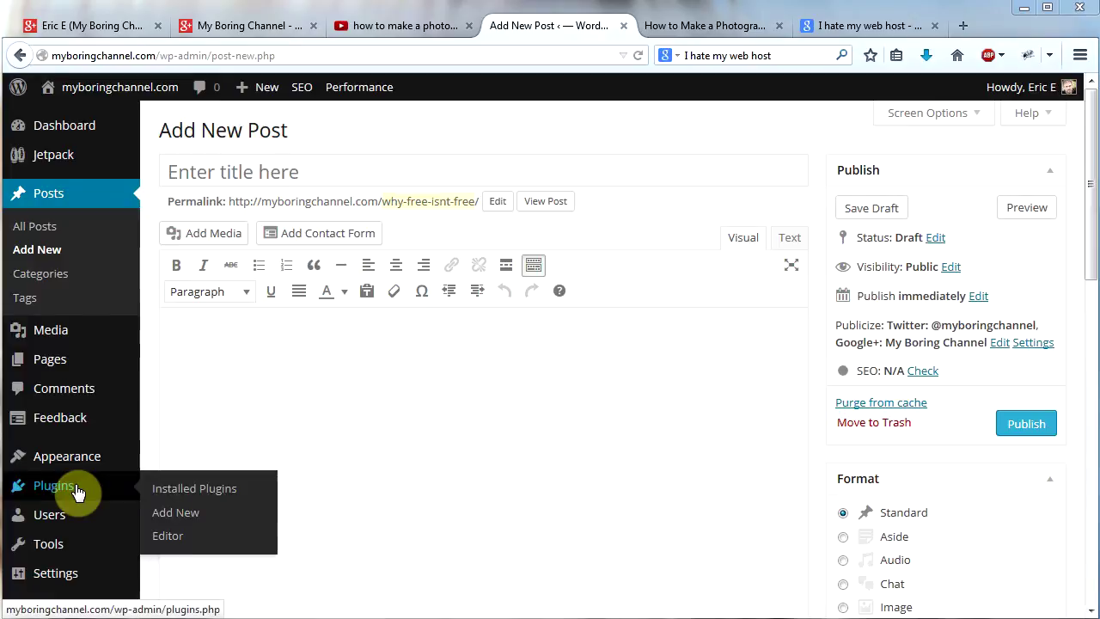
pyautogui.click(174, 516)
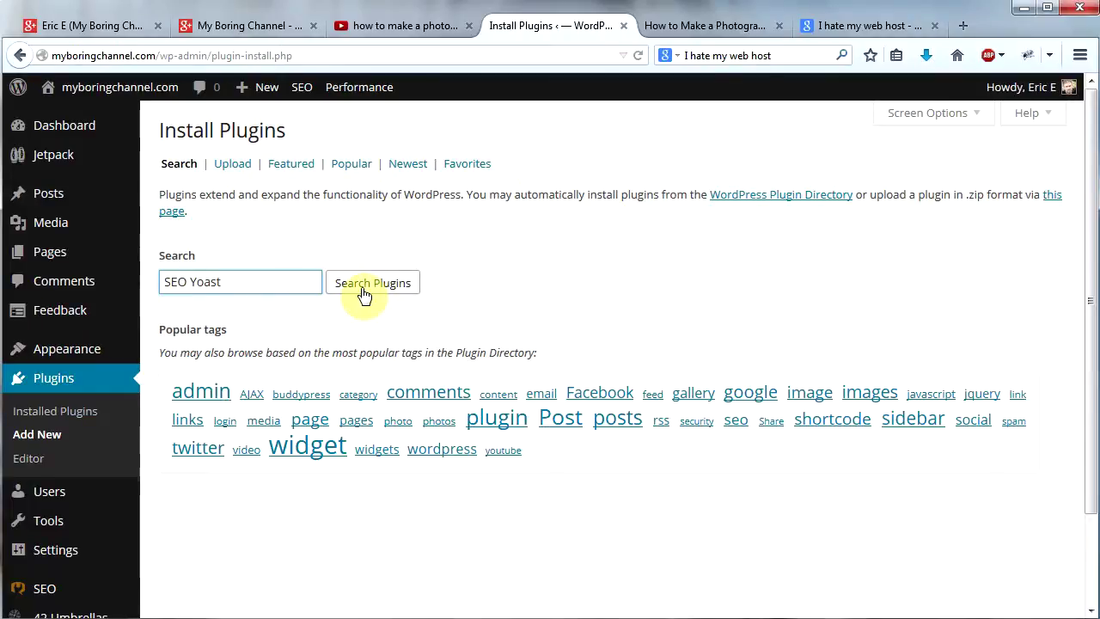
pyautogui.click(364, 289)
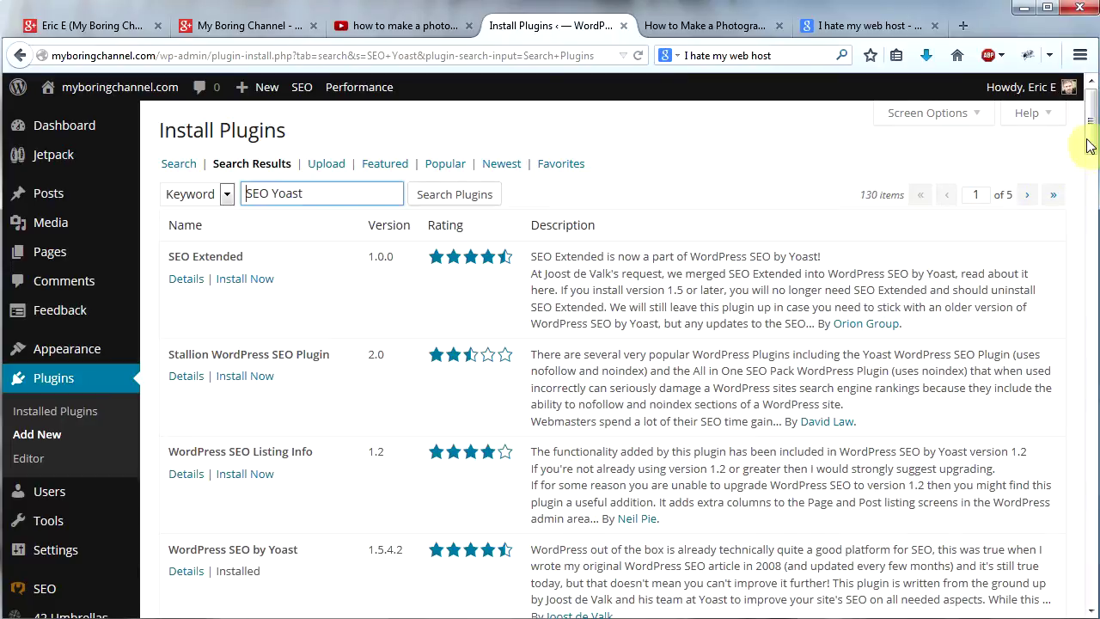
pyautogui.scroll(-3, 1087, 146)
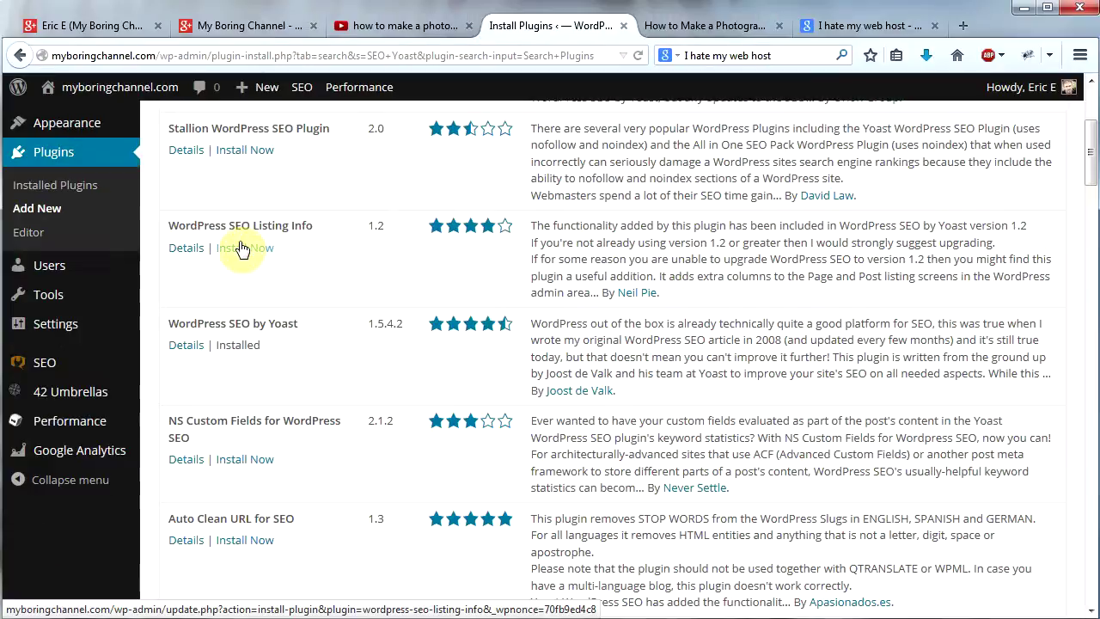
pyautogui.scroll(3, 258, 262)
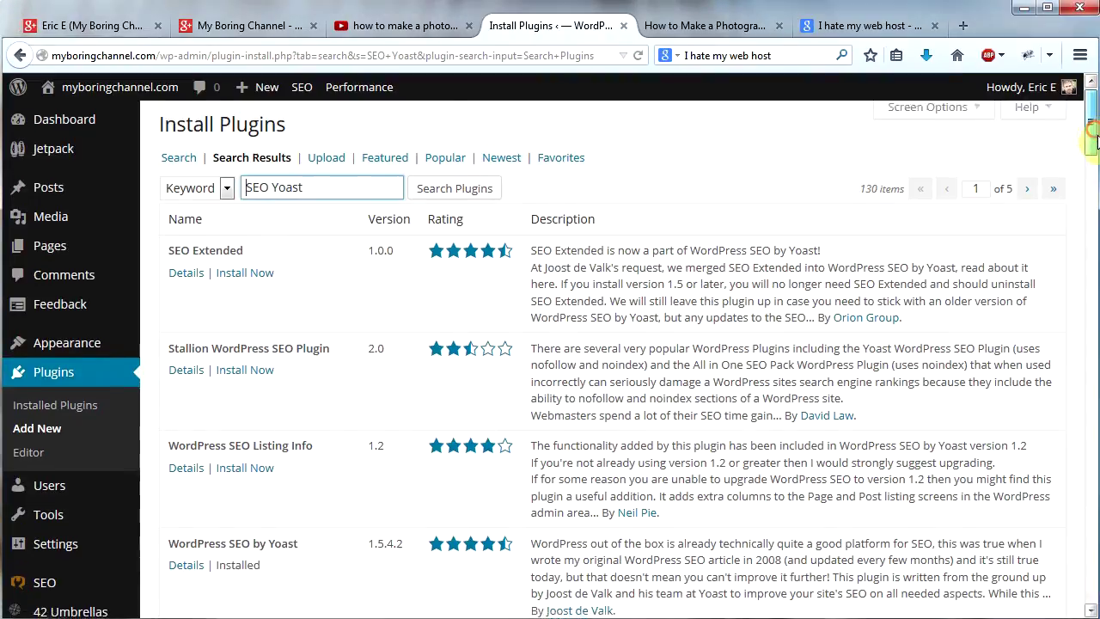
pyautogui.scroll(-3, 601, 258)
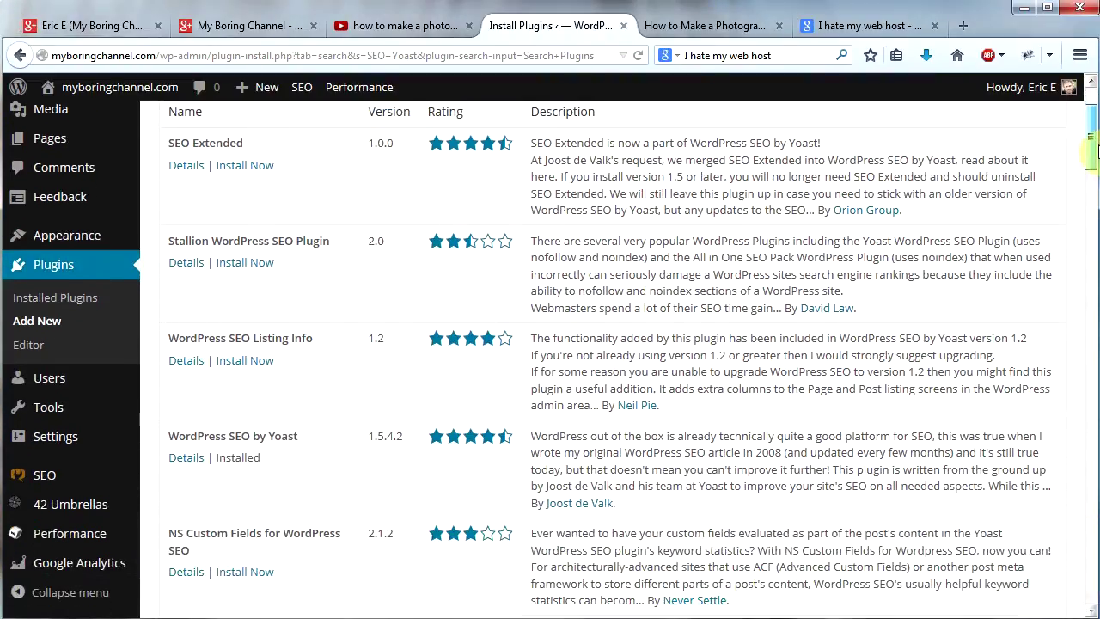
# Look over the Yoast SEO general settings, then go to its Social settings on the Facebook tab
pyautogui.click(47, 482)
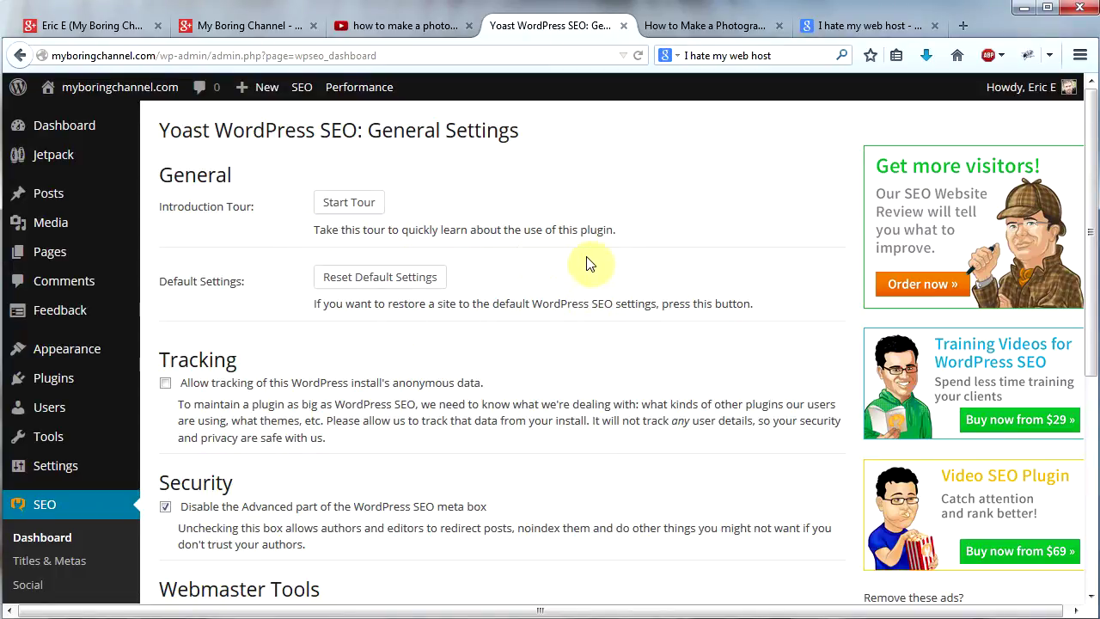
pyautogui.click(355, 204)
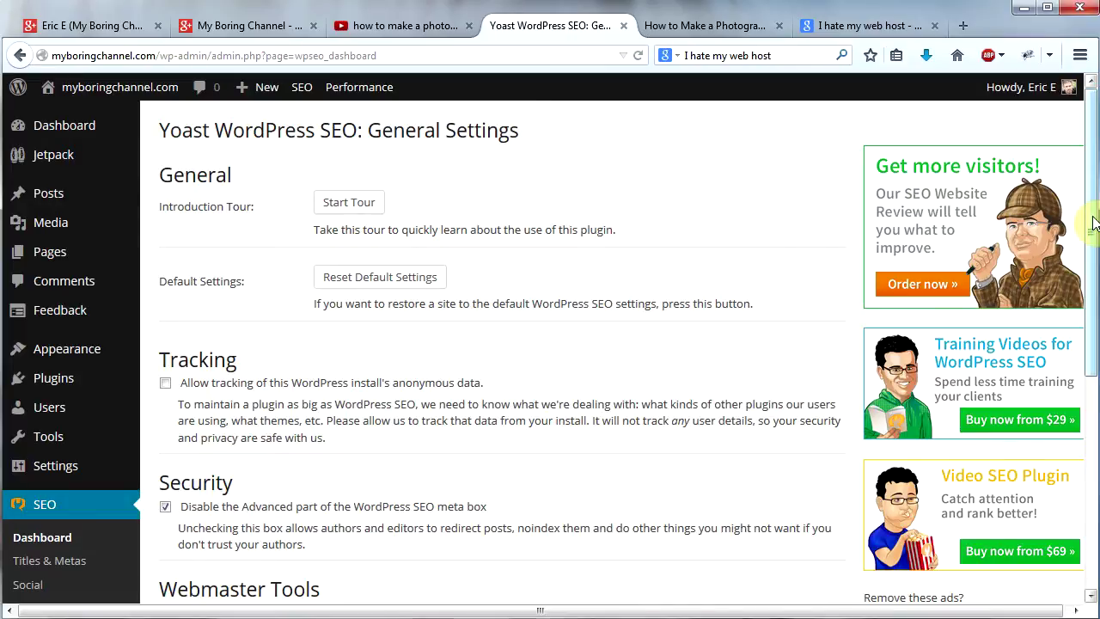
pyautogui.moveTo(1094, 222); pyautogui.dragTo(1083, 435)
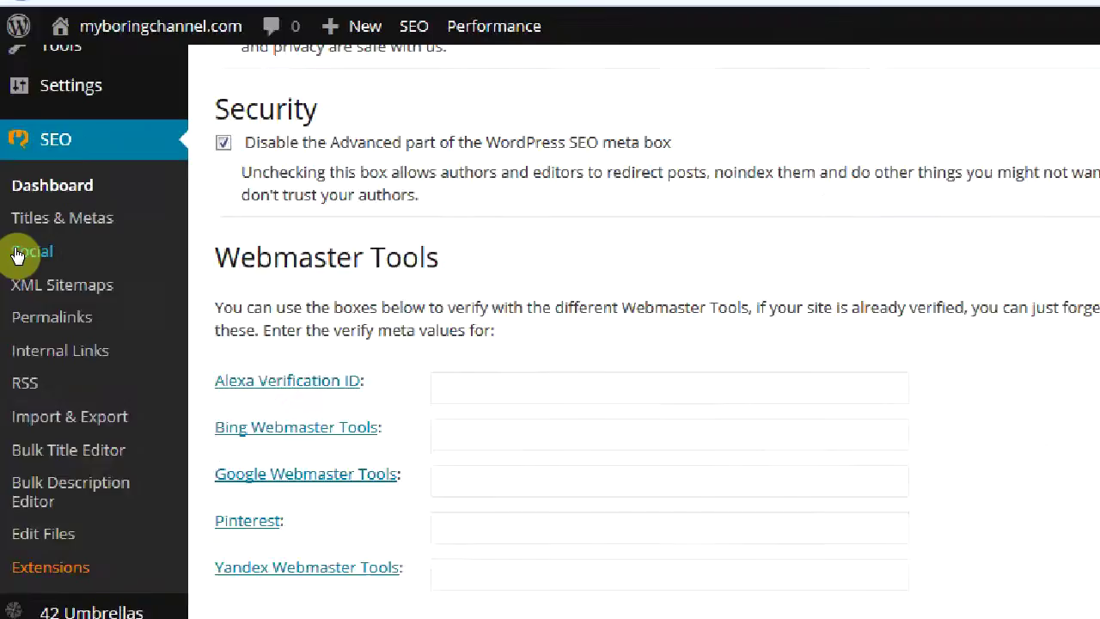
pyautogui.click(23, 252)
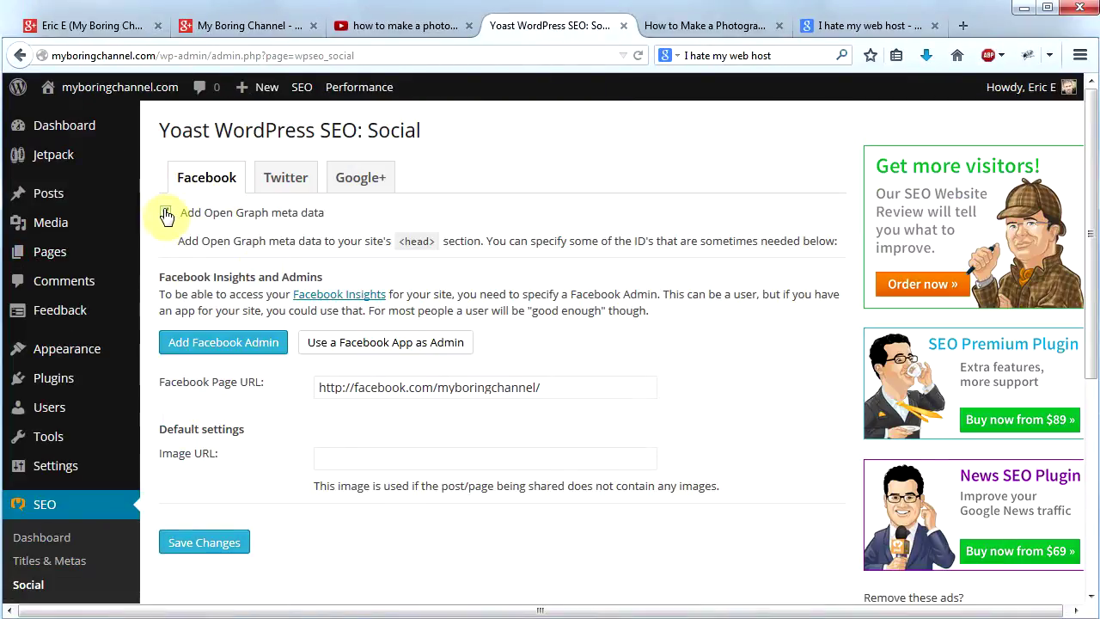
# Enable Open Graph meta data for Facebook and review the Google+ publisher page settings
pyautogui.click(166, 213)
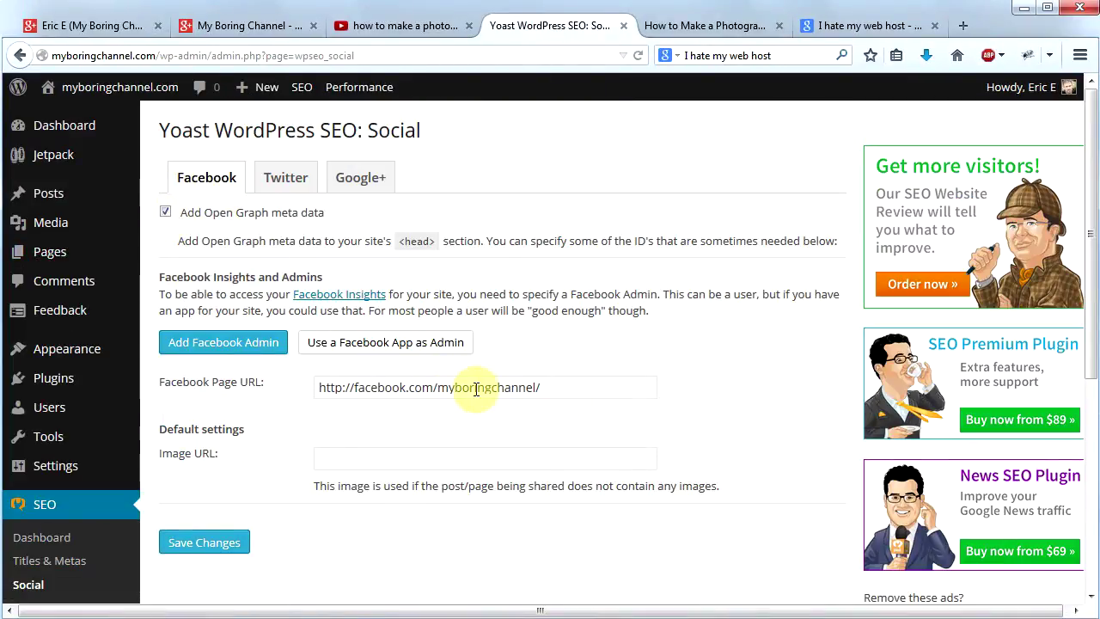
pyautogui.click(366, 182)
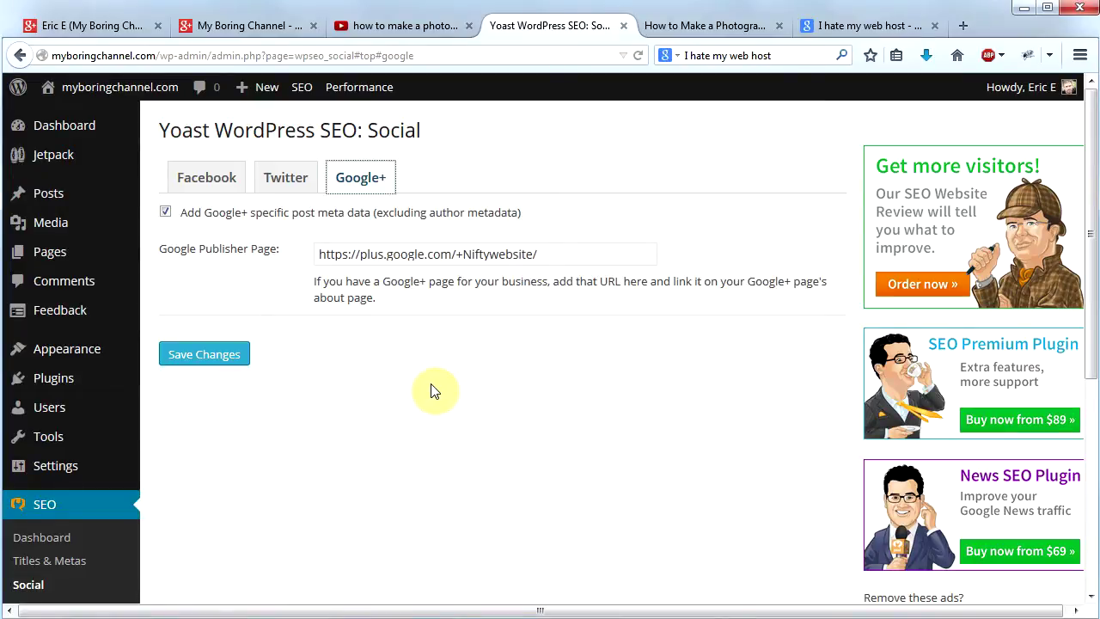
pyautogui.click(487, 316)
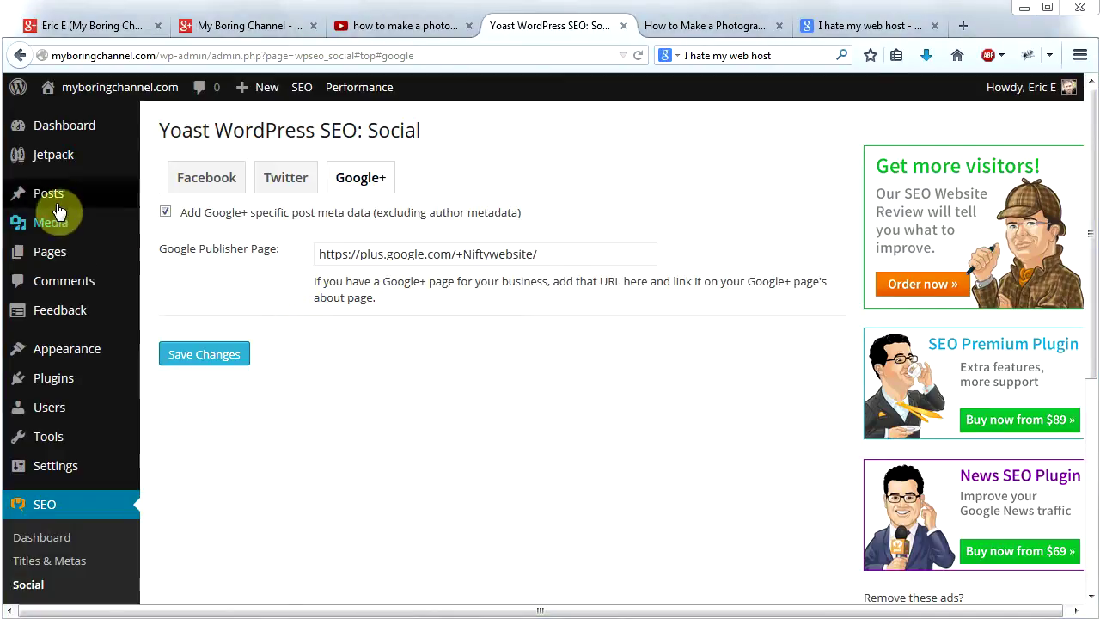
pyautogui.moveTo(47, 195)
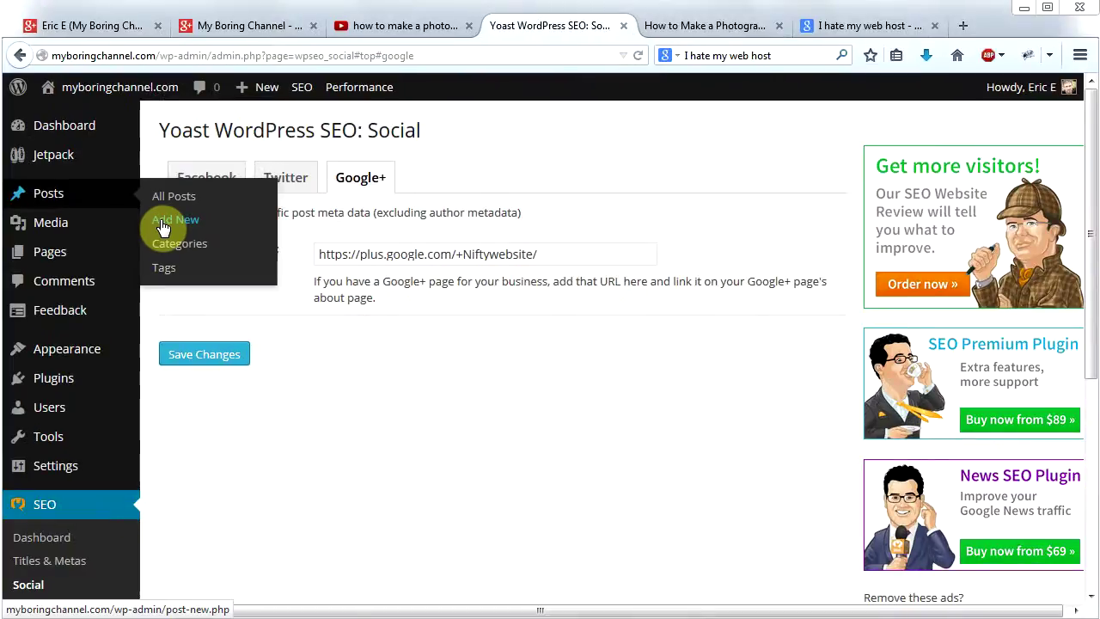
# Create a new post titled 'I Hate My Web Host' and bring the Yoast box into view
pyautogui.click(164, 225)
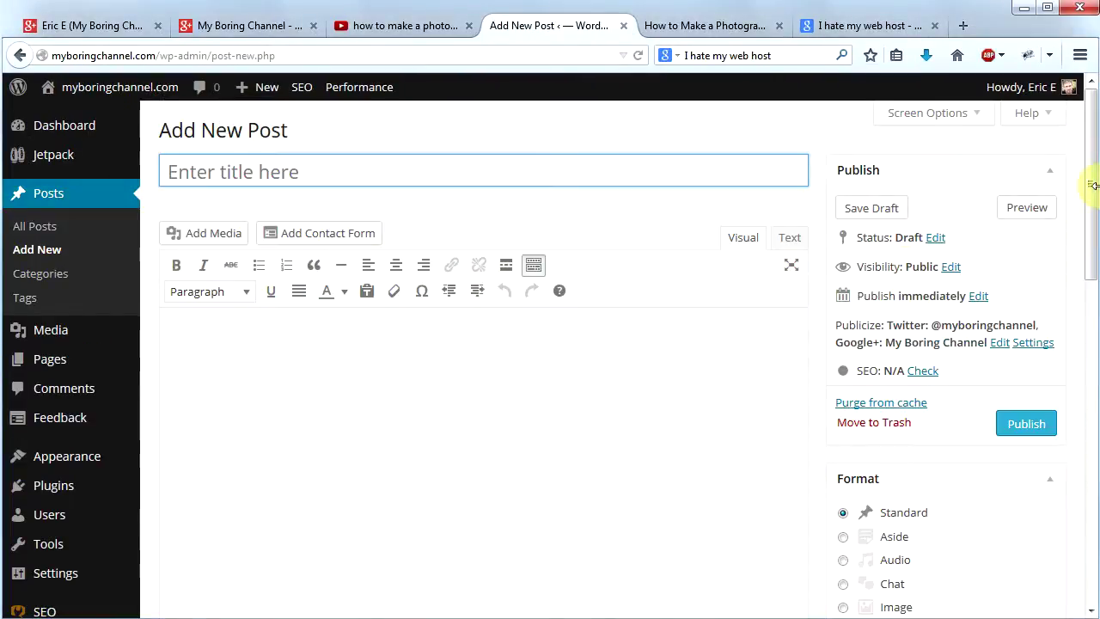
pyautogui.moveTo(1088, 209); pyautogui.dragTo(1096, 409)
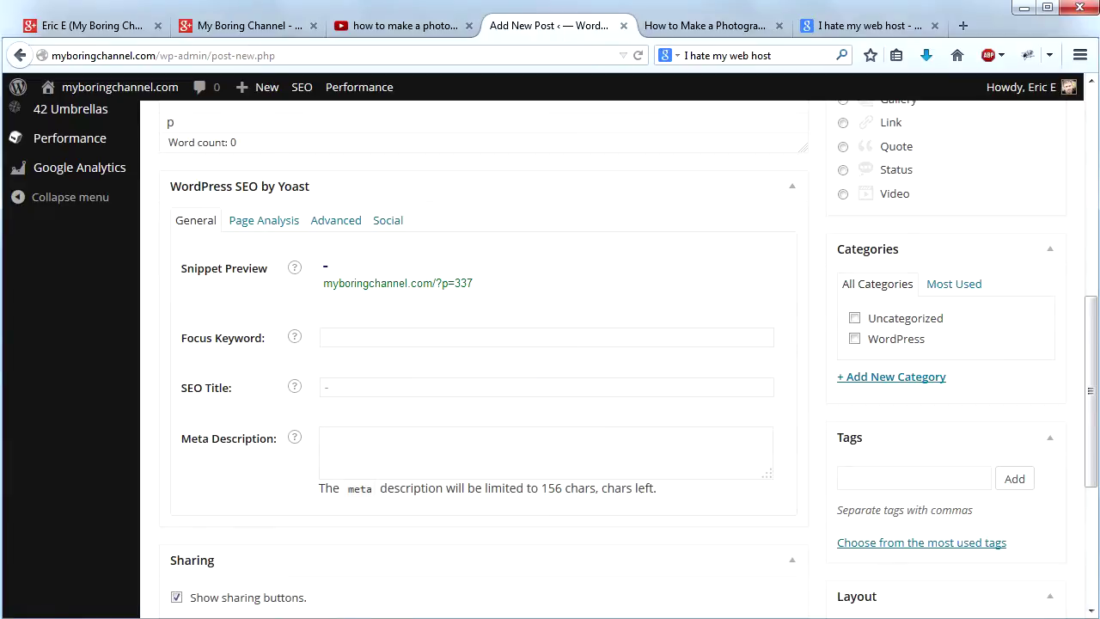
pyautogui.scroll(10, 471, 216)
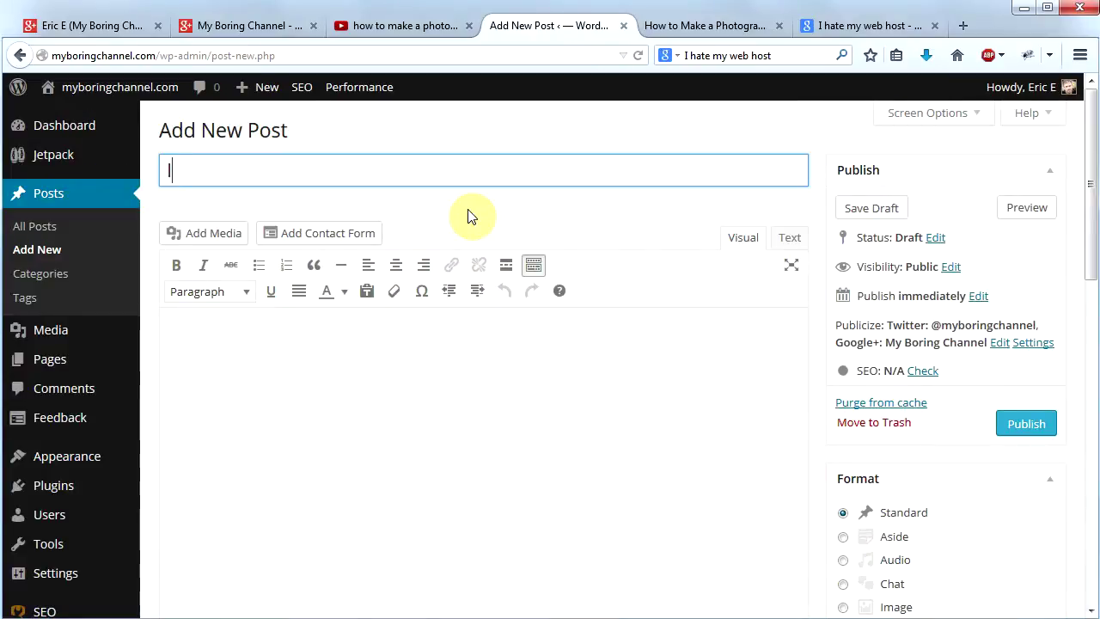
pyautogui.write('ate My Web Host')
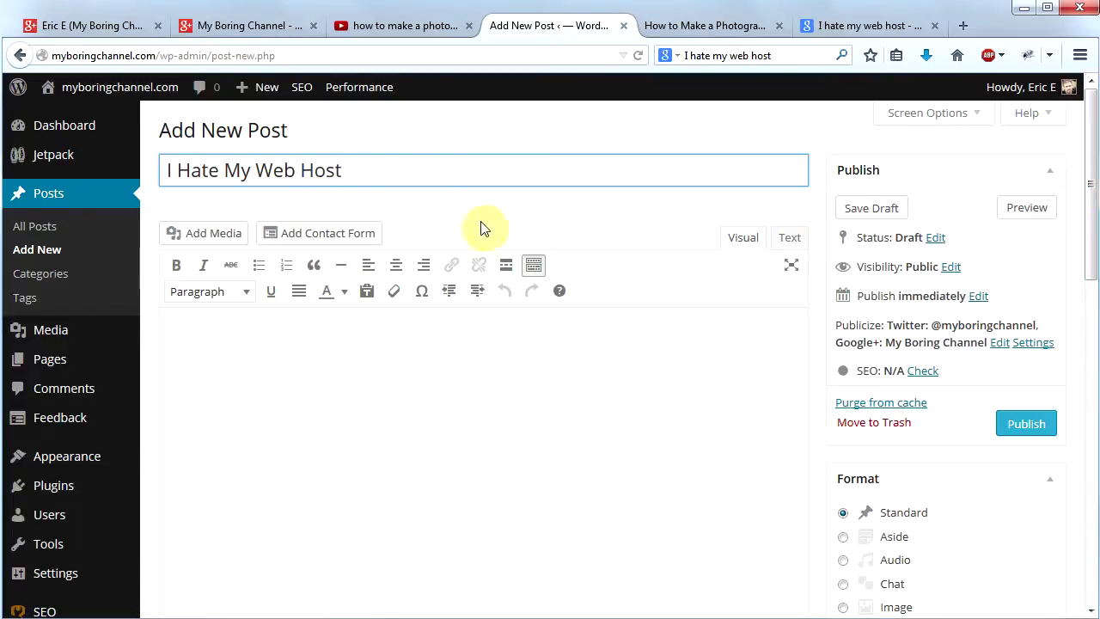
pyautogui.moveTo(1088, 194); pyautogui.dragTo(1093, 397)
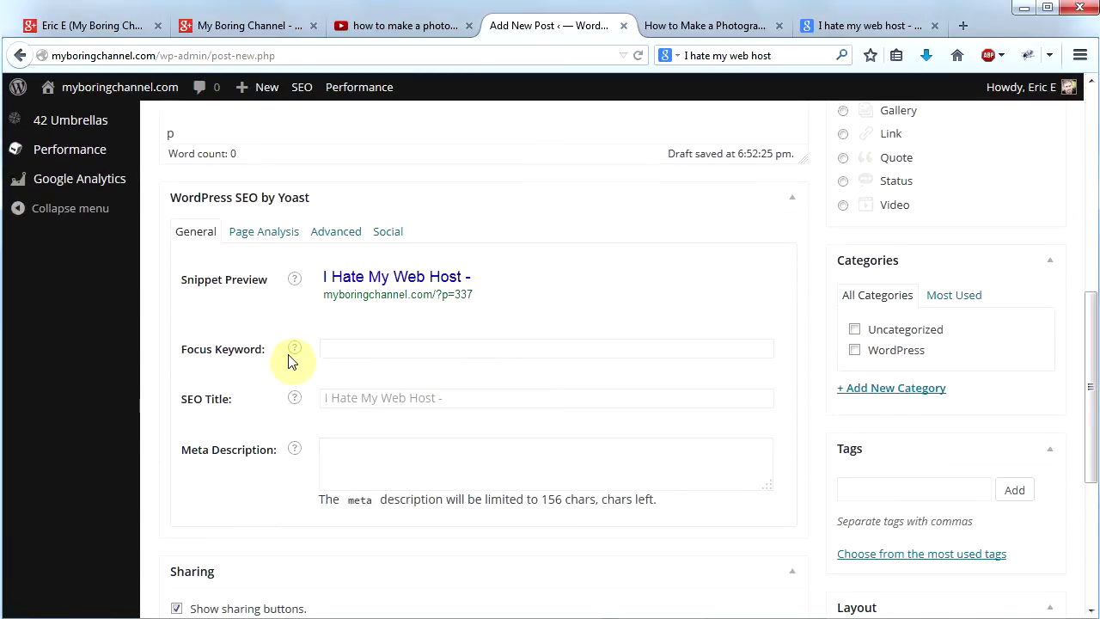
# Set the Yoast focus keyword 'I Hate My Web Host' and SEO title 'I Hate My Web Host (Not Really)'
pyautogui.click(394, 352)
pyautogui.write('I Hate M')
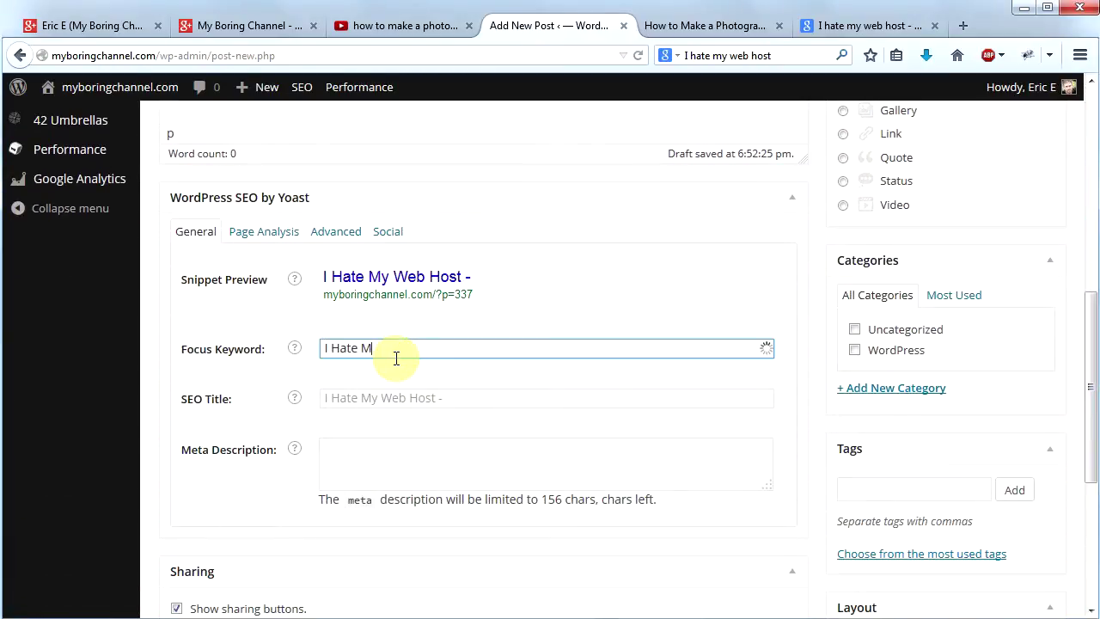
pyautogui.write('y Web Host')
pyautogui.press('Tab')
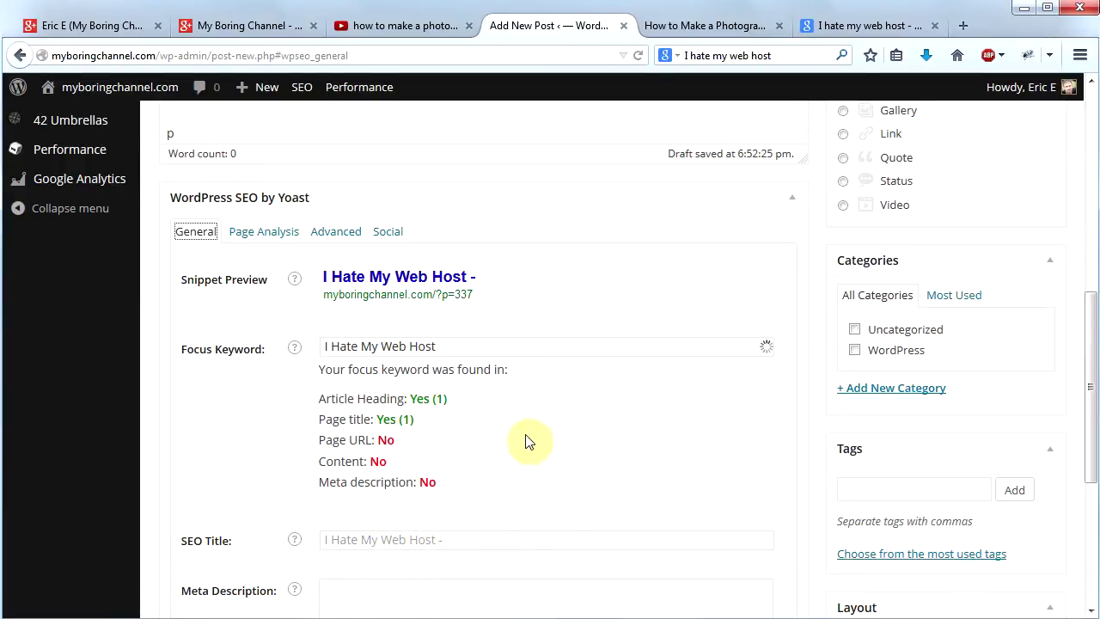
pyautogui.click(409, 535)
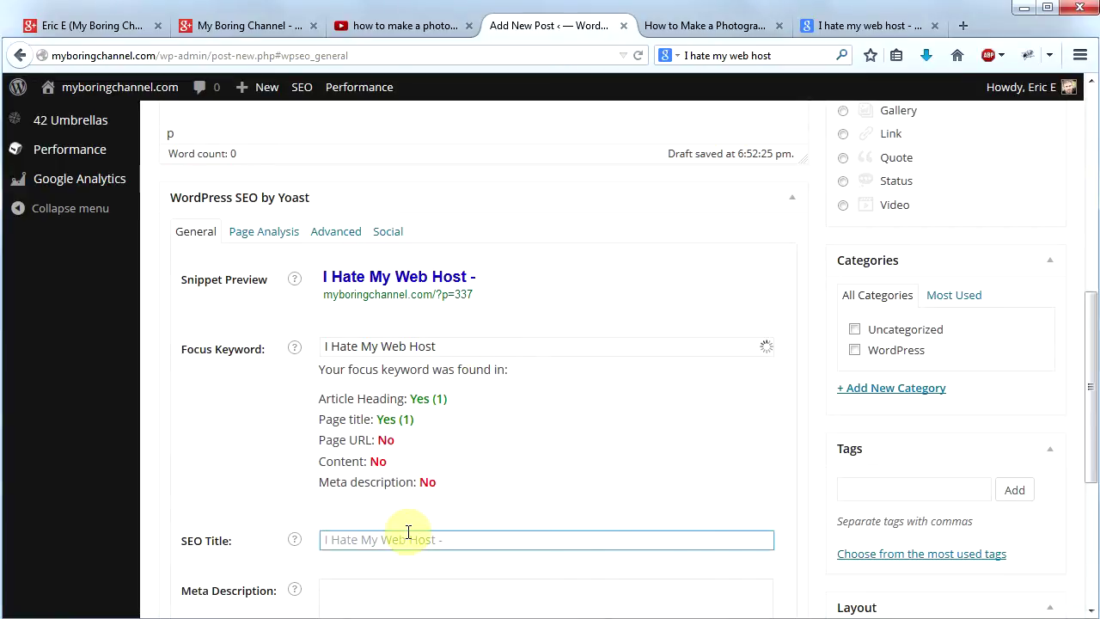
pyautogui.write('I Hate My Web Host')
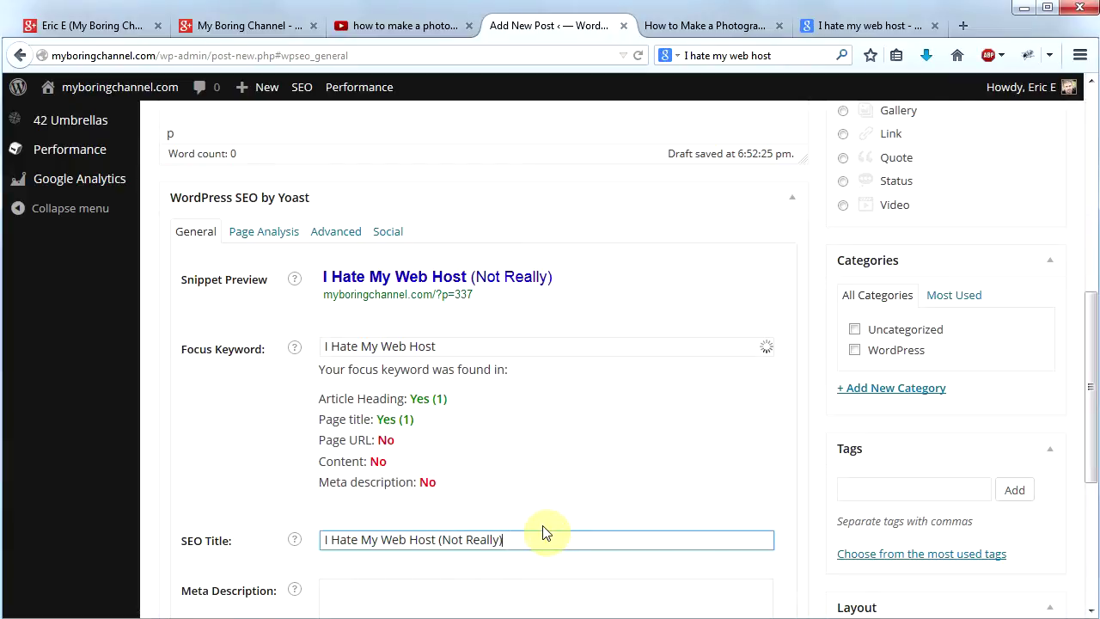
pyautogui.scroll(-2, 662, 513)
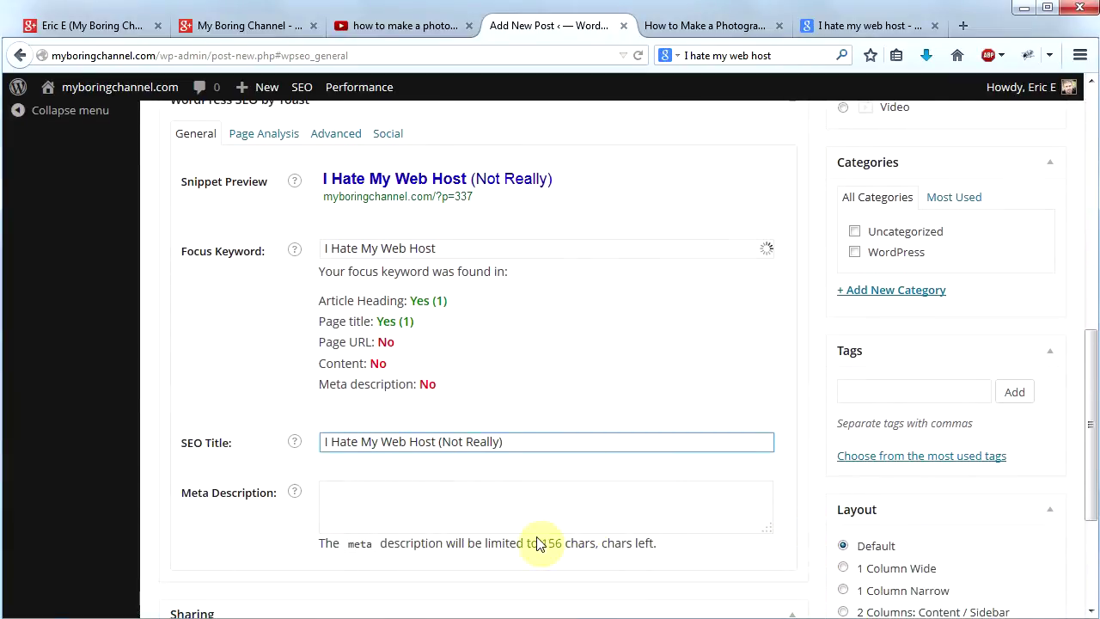
# Write a full 156-character Yoast meta description about why people hate their web host
pyautogui.click(469, 509)
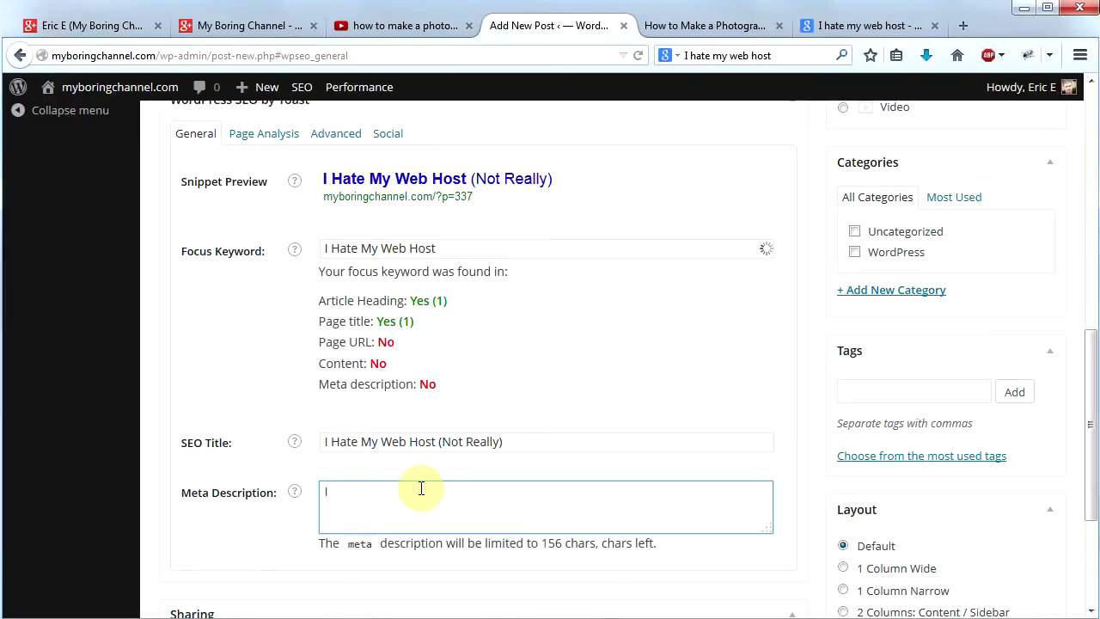
pyautogui.write('I hate my web')
pyautogui.write('host! How many times have you heard people saying they hate their web host? Too many.')
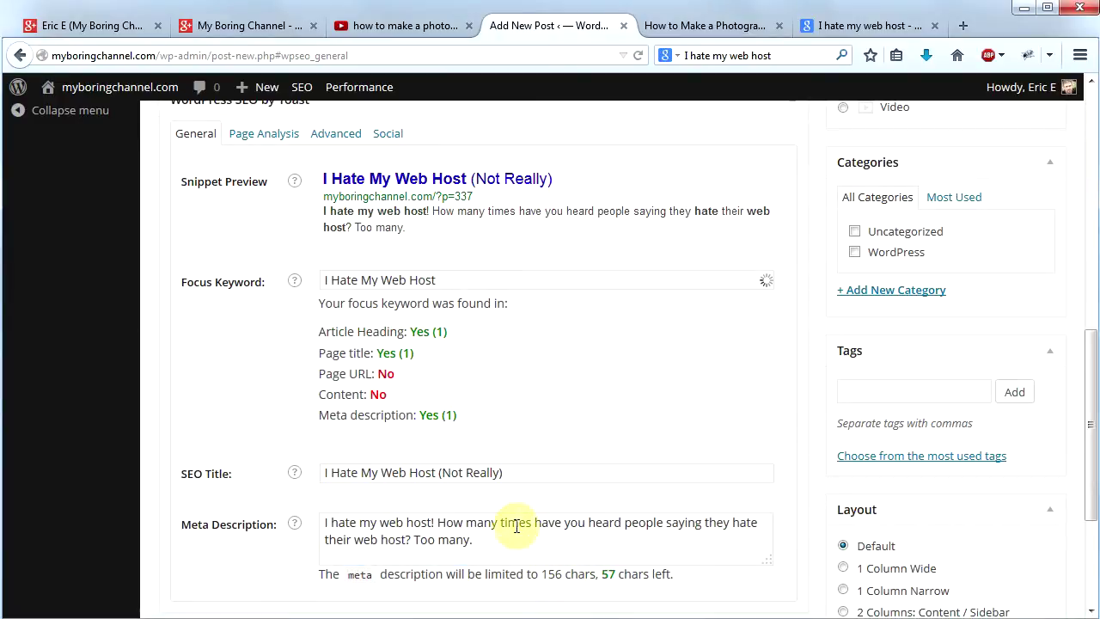
pyautogui.click(528, 472)
pyautogui.click(527, 539)
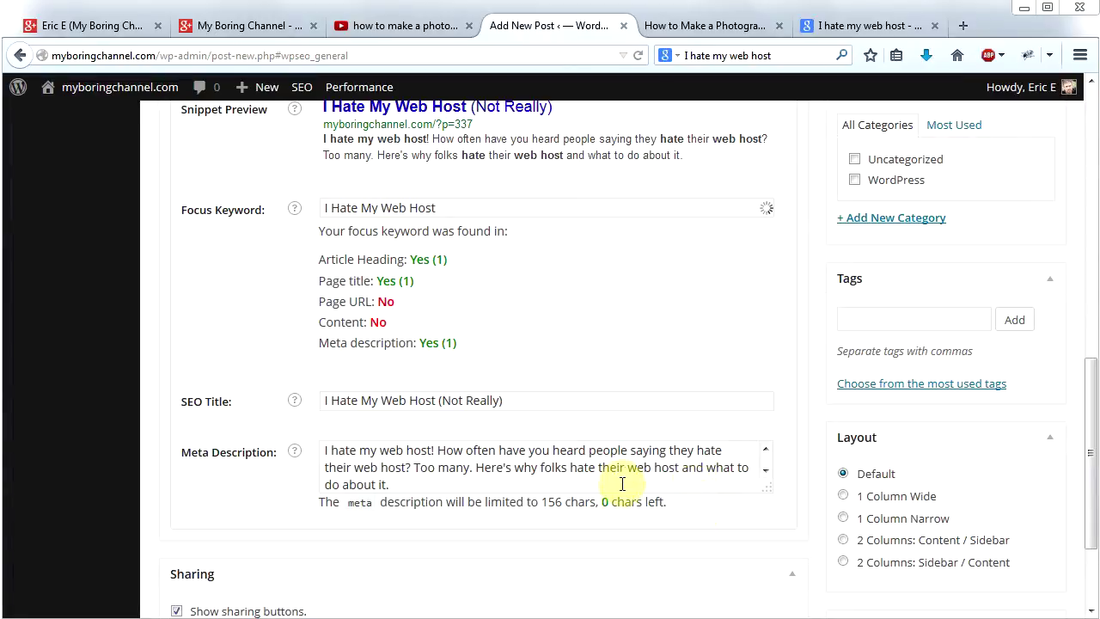
pyautogui.moveTo(1092, 467); pyautogui.dragTo(1090, 195)
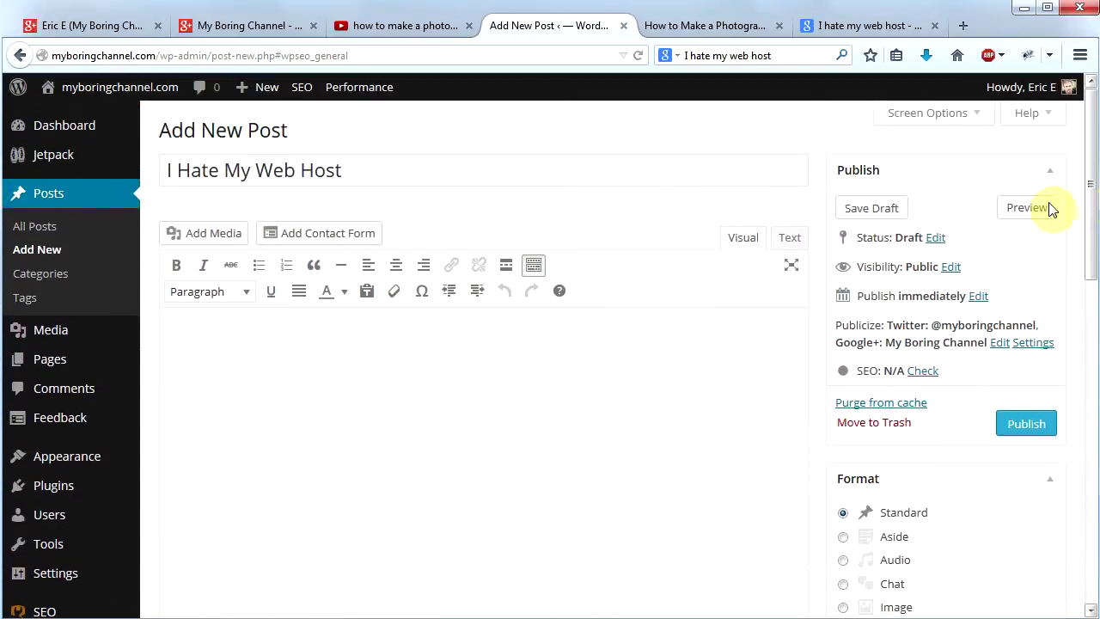
# Save the post as a draft and review Yoast's page analysis, which rates SEO Poor
pyautogui.click(875, 209)
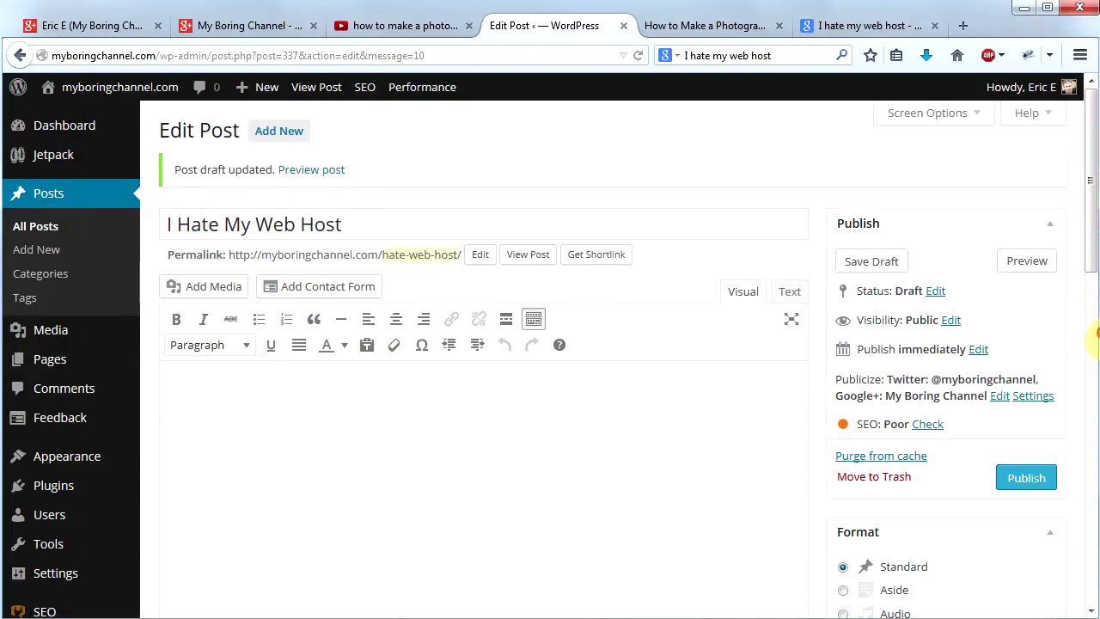
pyautogui.moveTo(1091, 235); pyautogui.dragTo(1095, 434)
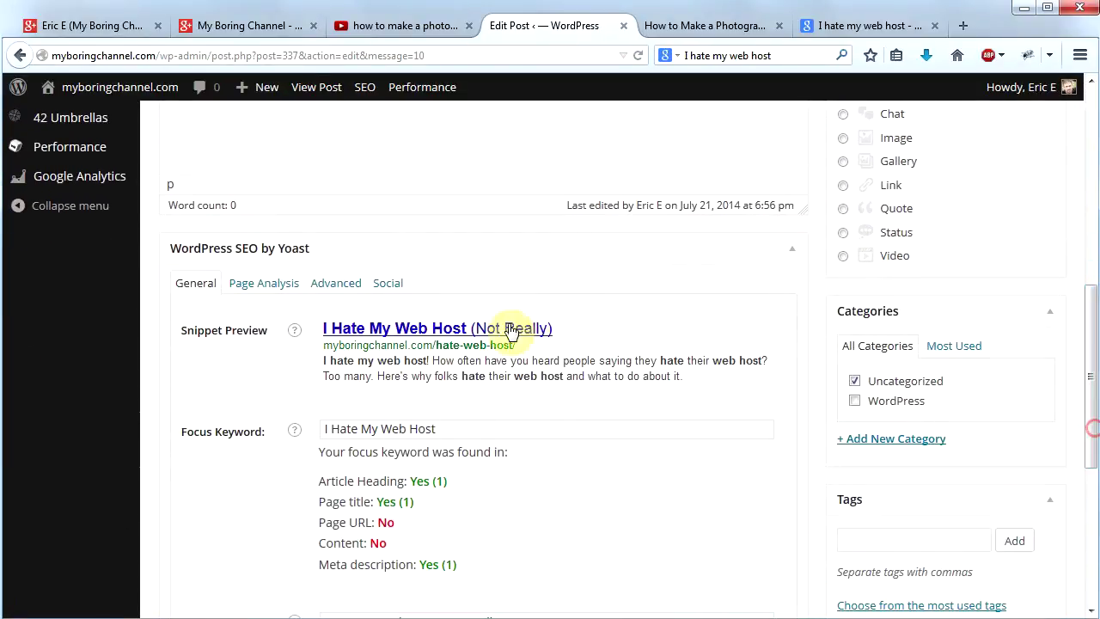
pyautogui.click(277, 287)
pyautogui.scroll(-2, 277, 287)
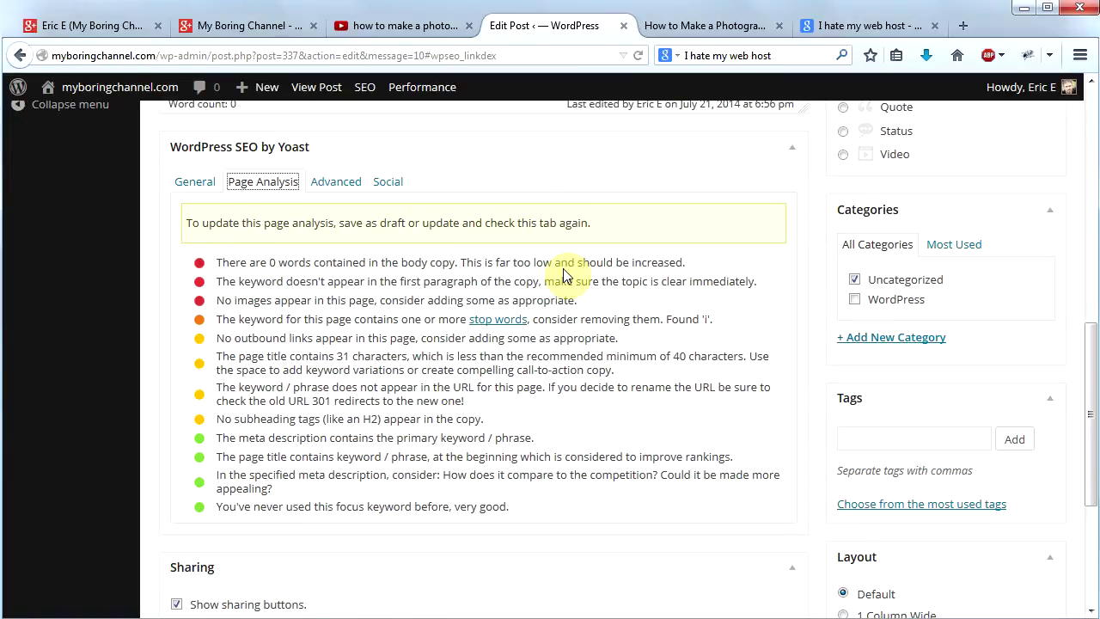
# File the post under the WordPress category instead of Uncategorized
pyautogui.click(856, 301)
pyautogui.click(853, 281)
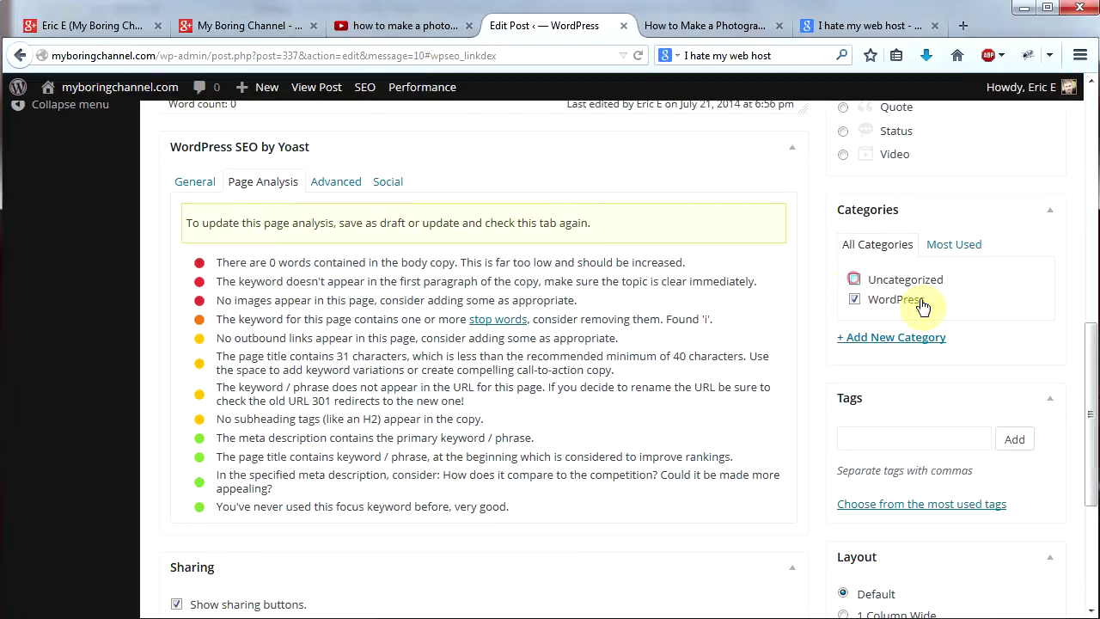
pyautogui.moveTo(1090, 406); pyautogui.dragTo(1094, 181)
pyautogui.click(454, 405)
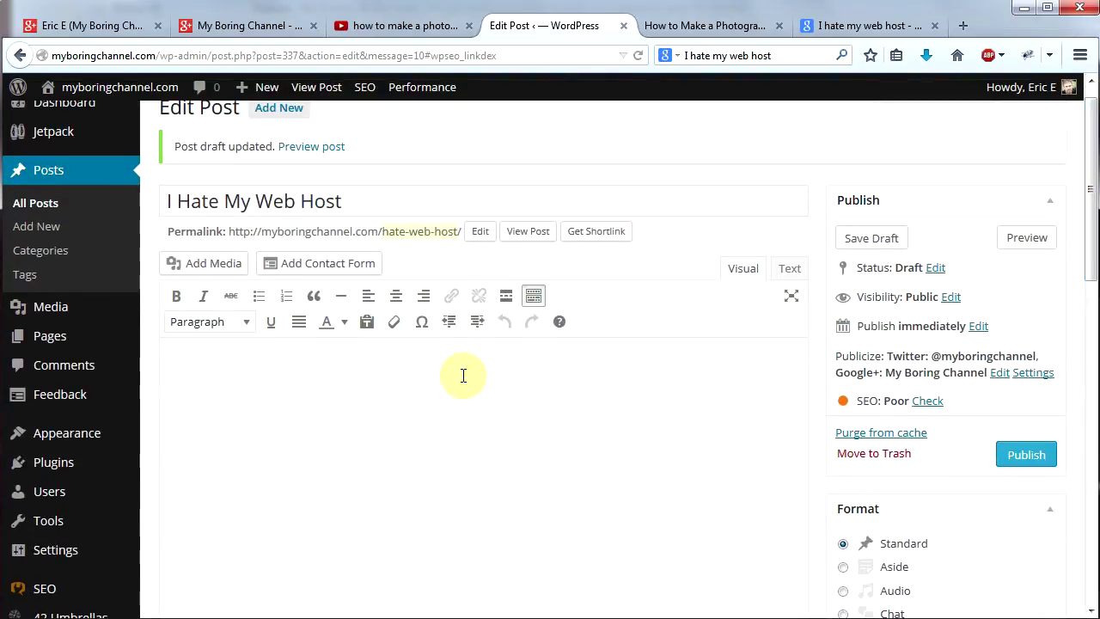
# Add 'I Hate My Web Host So Much! Do You?' as a Heading 3 and re-save the draft
pyautogui.write('I Hate My Web Host So')
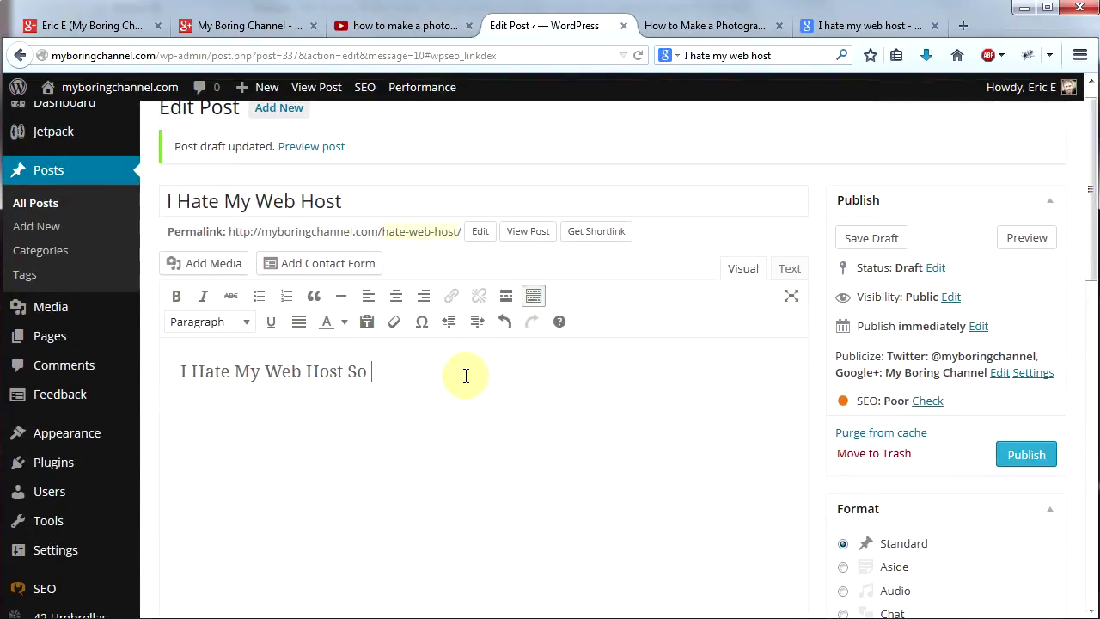
pyautogui.write('Much!  Do You?')
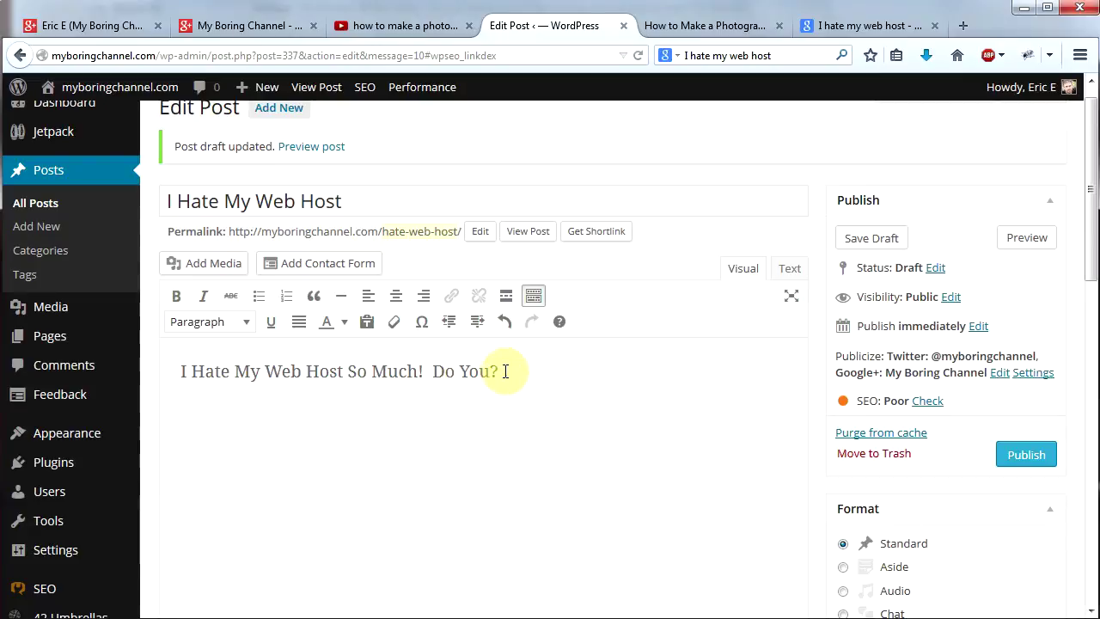
pyautogui.moveTo(504, 372); pyautogui.dragTo(190, 371)
pyautogui.click(249, 331)
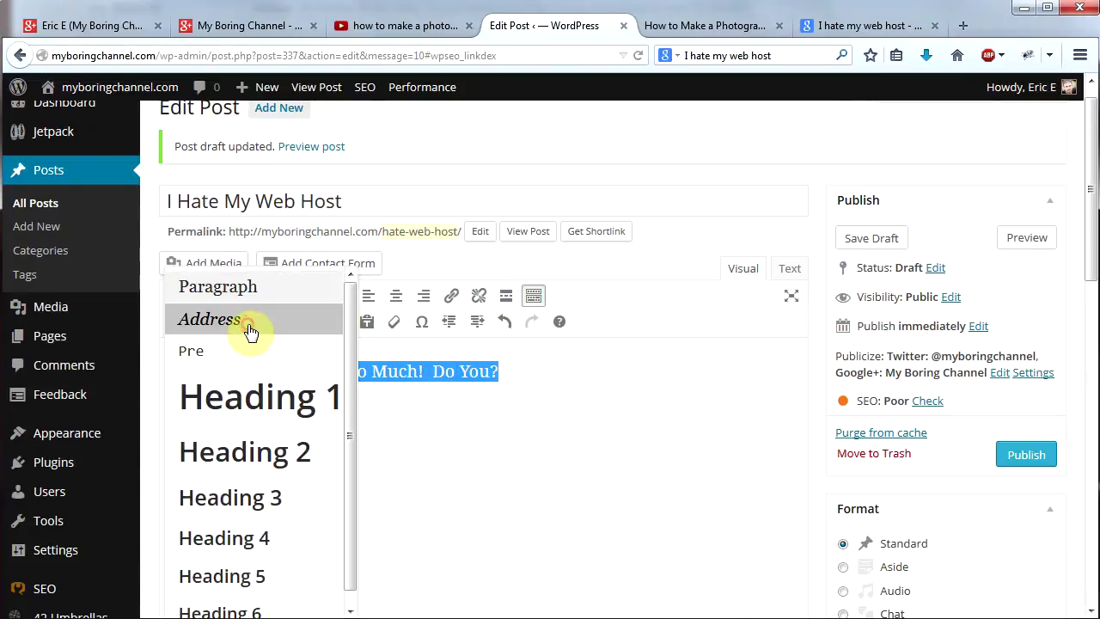
pyautogui.click(251, 507)
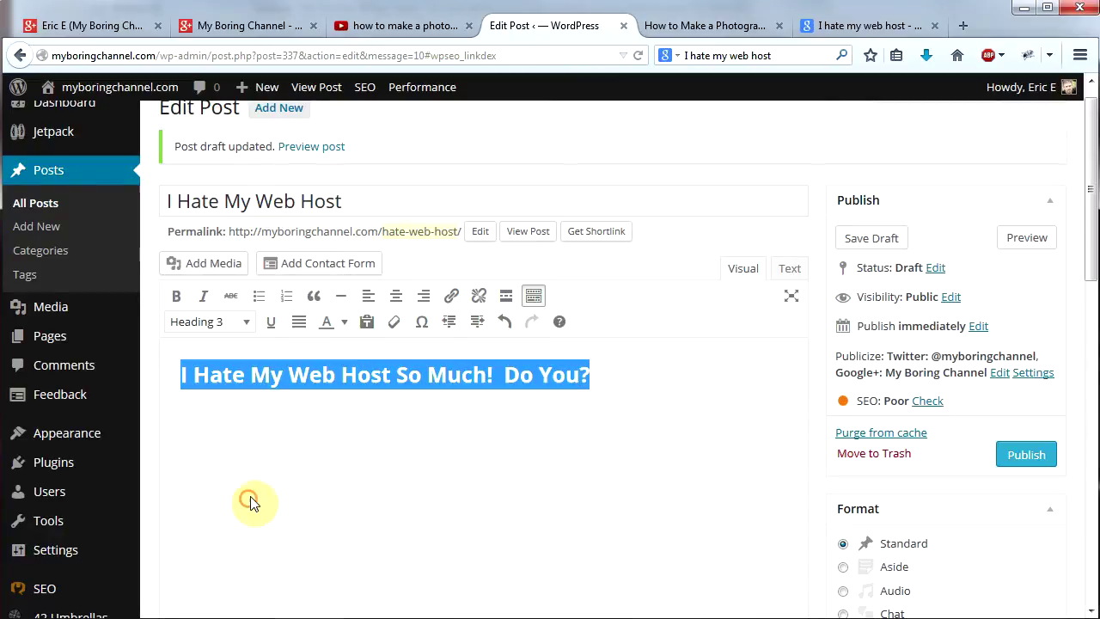
pyautogui.click(413, 463)
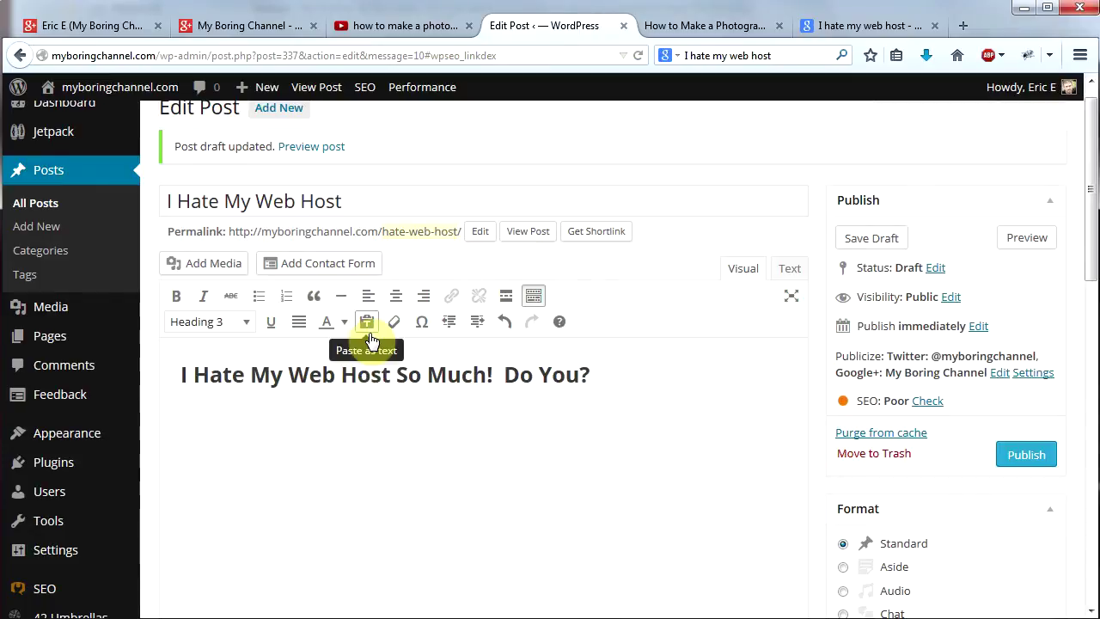
pyautogui.click(276, 204)
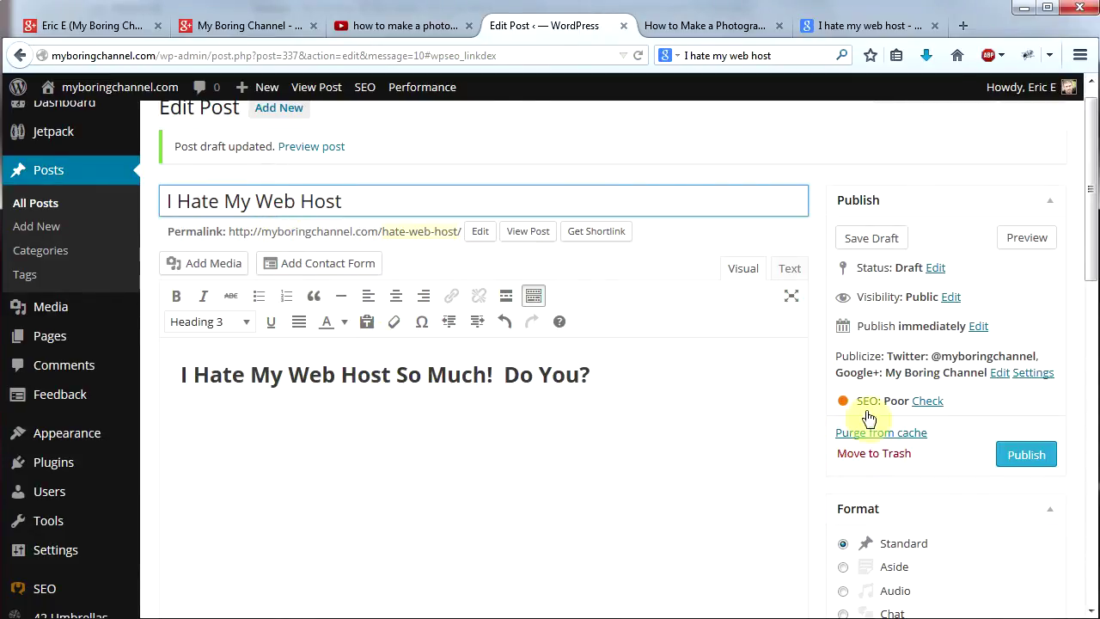
pyautogui.click(864, 238)
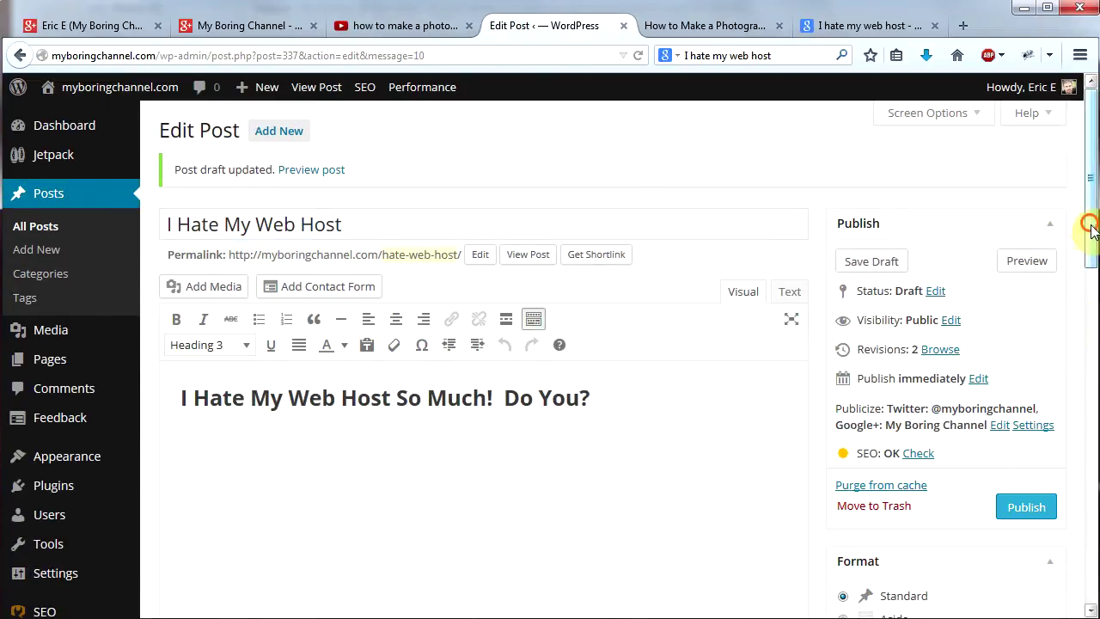
# Check the SEO analysis and add the full 1222-word web-host article below the heading, reaching SEO Good
pyautogui.scroll(-10, 280, 232)
pyautogui.click(279, 230)
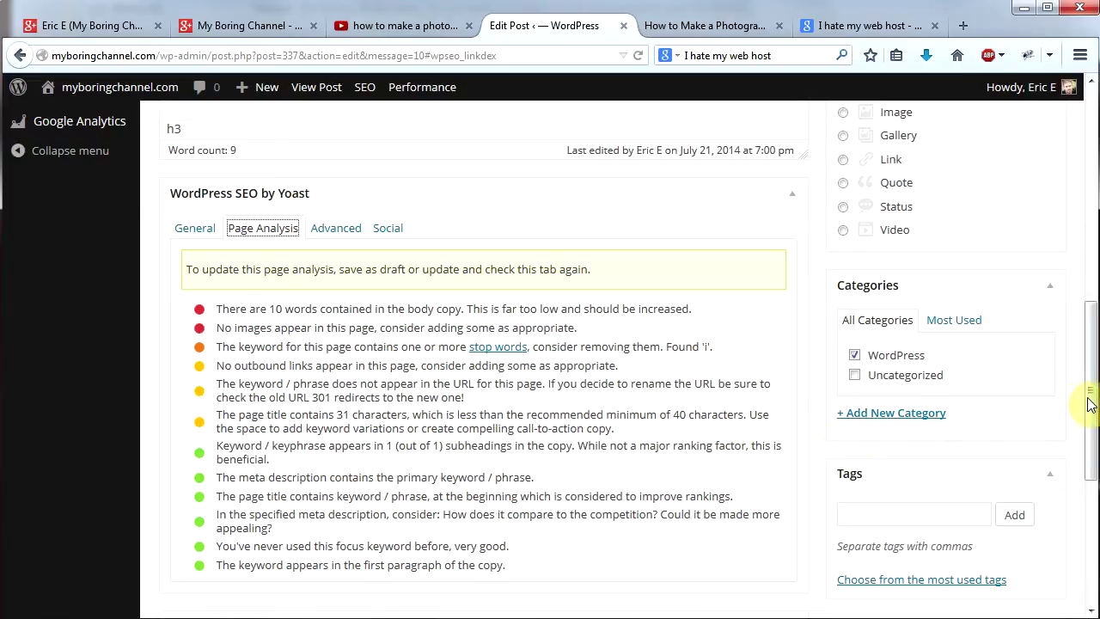
pyautogui.scroll(5, 1090, 404)
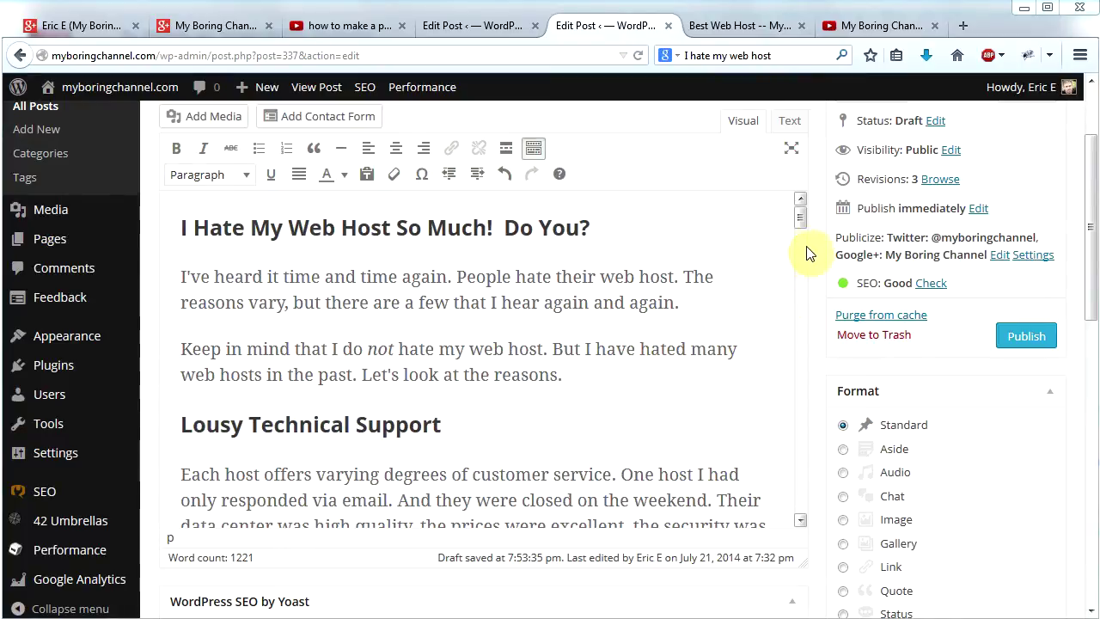
pyautogui.scroll(-3, 597, 363)
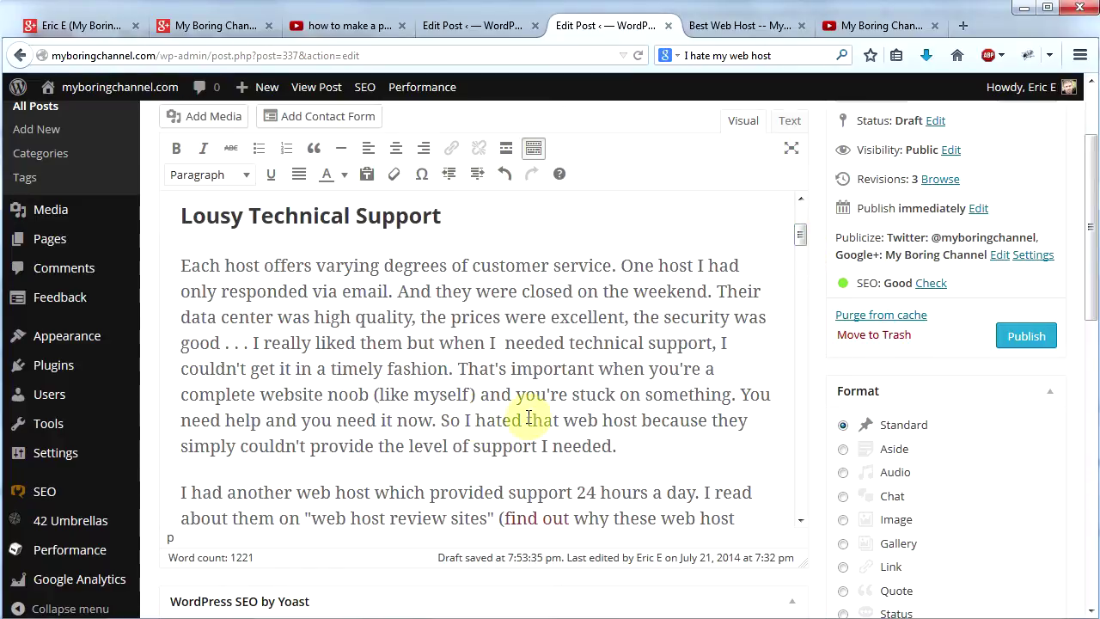
pyautogui.scroll(-5, 802, 322)
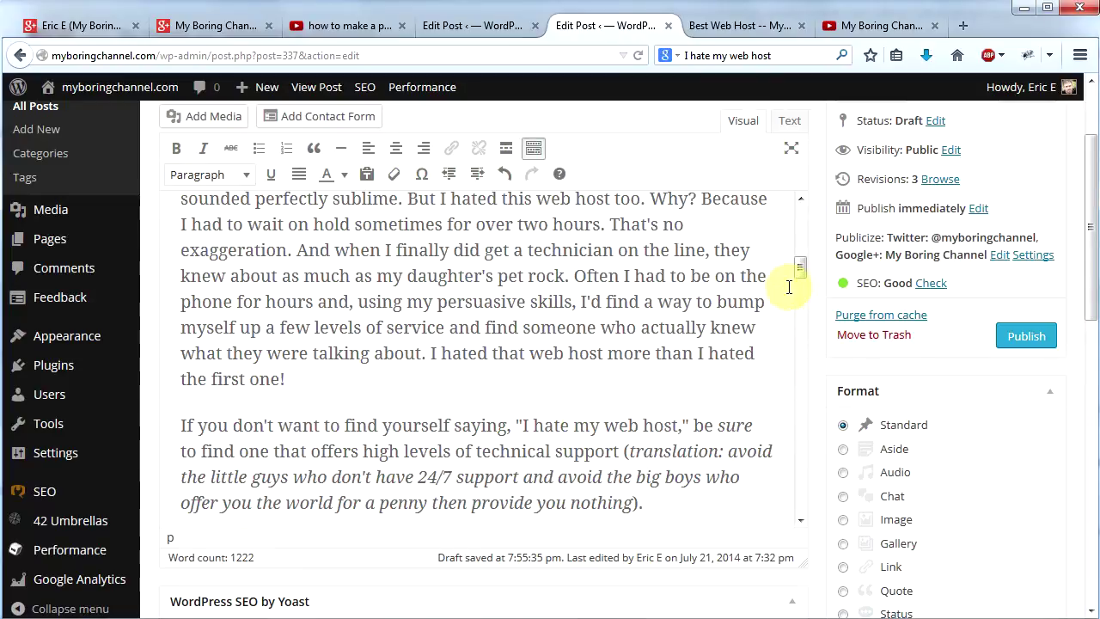
pyautogui.moveTo(800, 271); pyautogui.dragTo(634, 302)
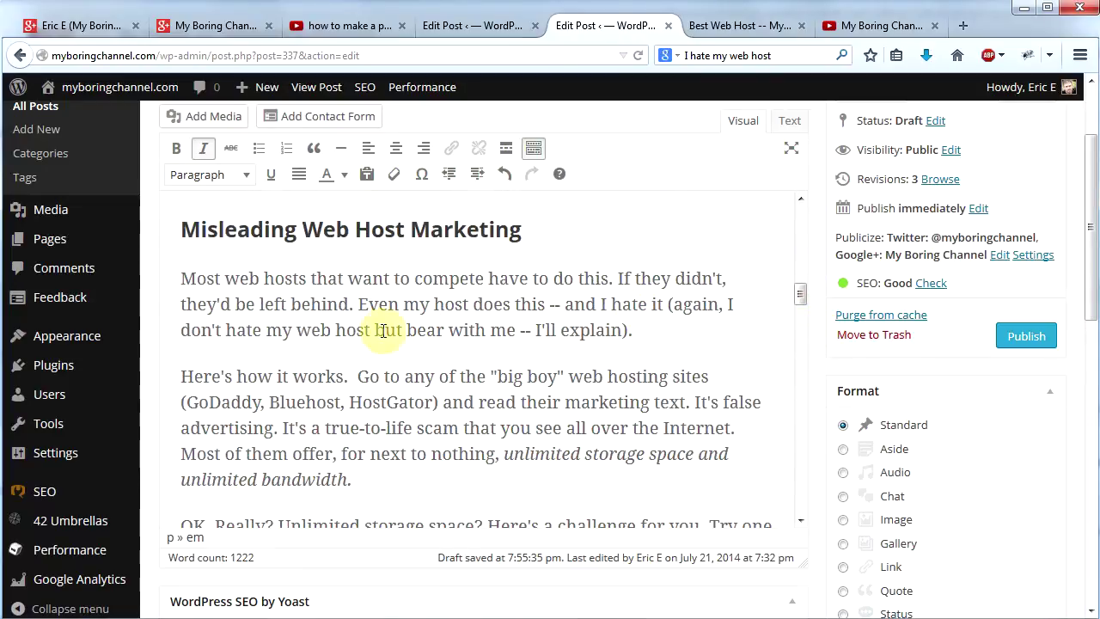
pyautogui.moveTo(798, 295); pyautogui.dragTo(799, 345)
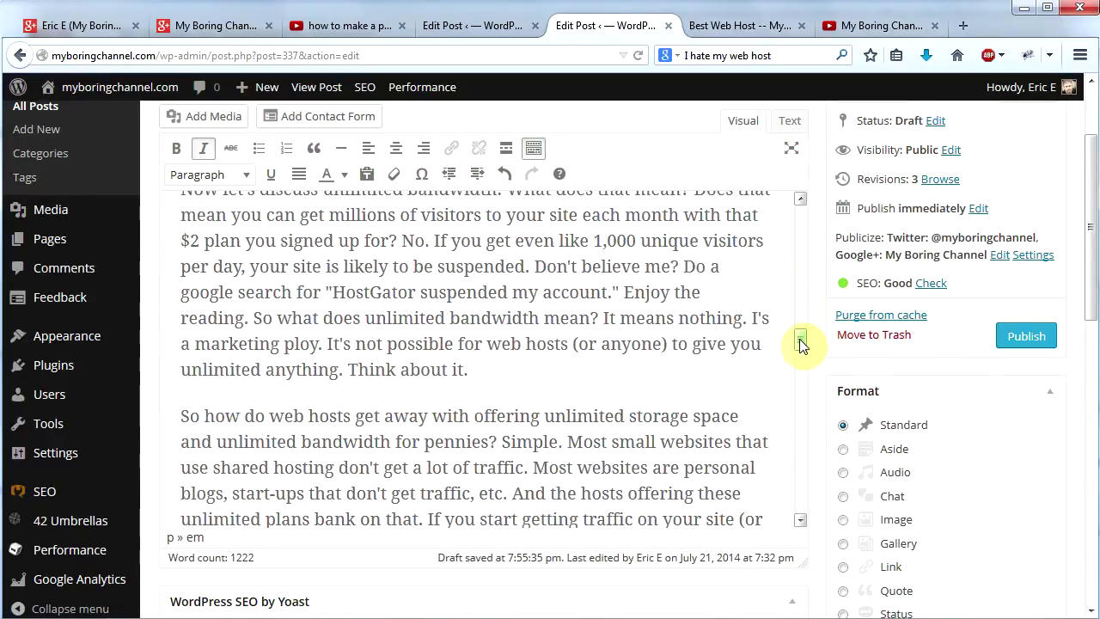
pyautogui.moveTo(800, 344); pyautogui.dragTo(846, 505)
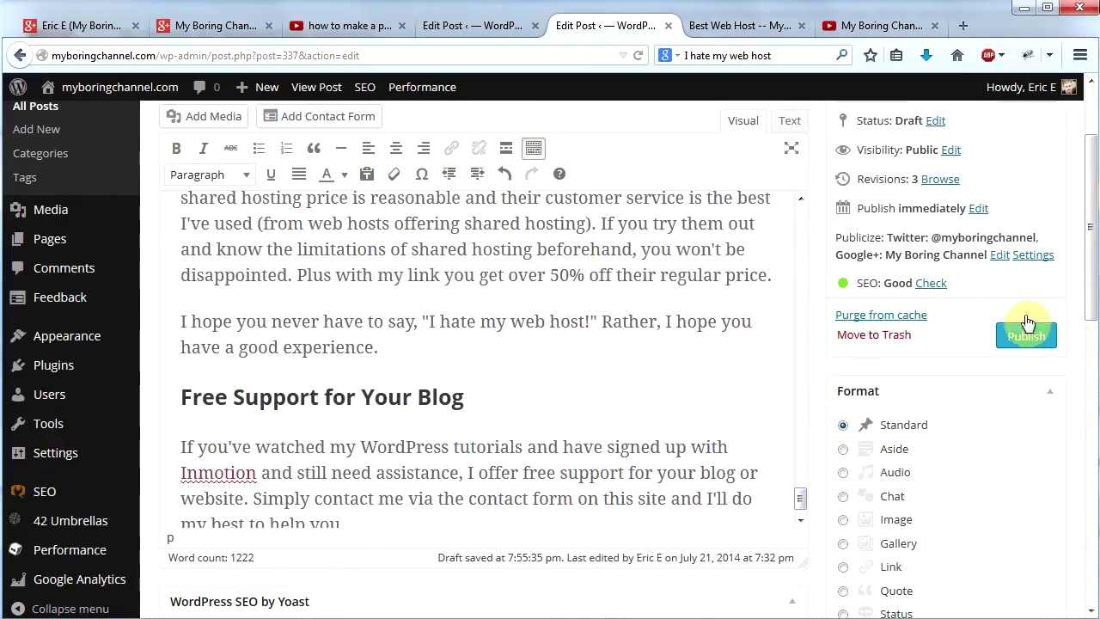
pyautogui.moveTo(1090, 264); pyautogui.dragTo(1090, 223)
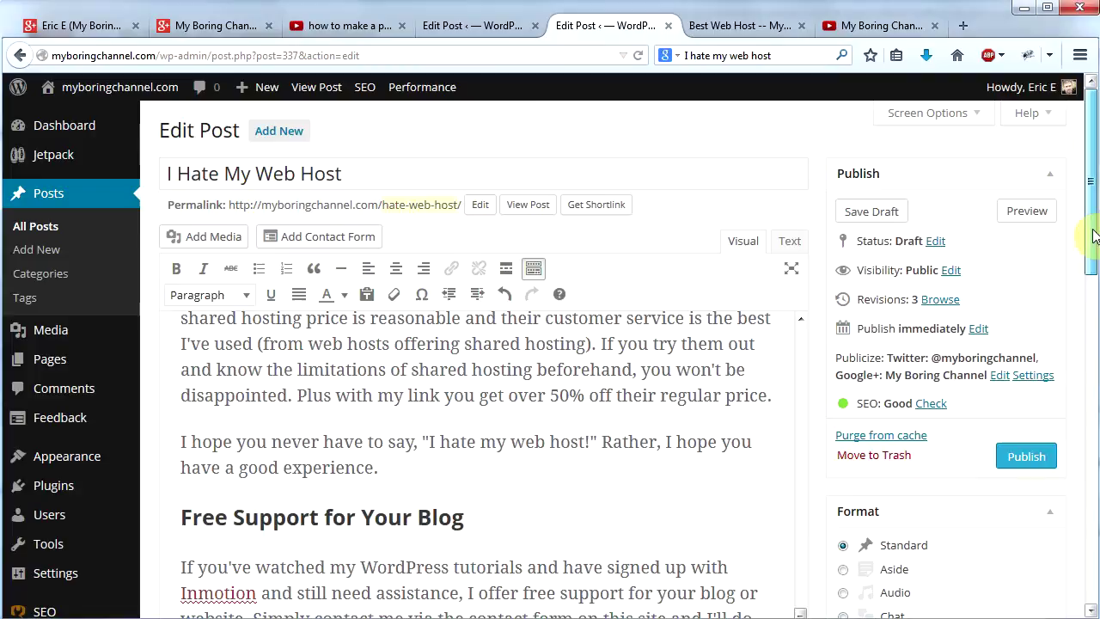
# Save the full-article draft and review Yoast's analysis, which flags the hate-web-host permalink lacking the keyword
pyautogui.click(874, 212)
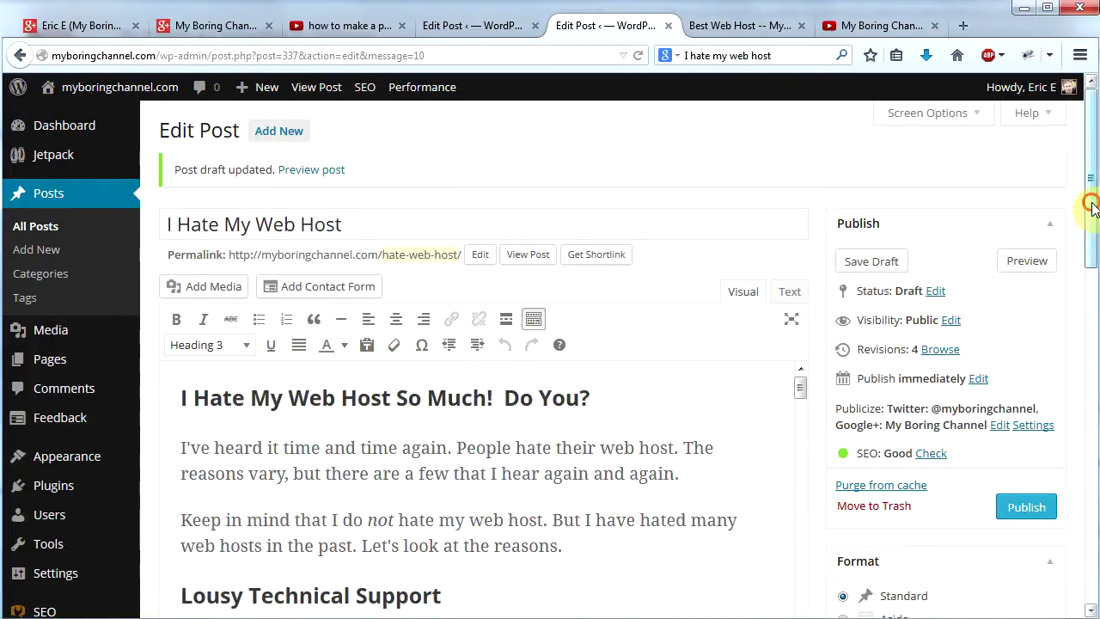
pyautogui.moveTo(1092, 206); pyautogui.dragTo(1092, 430)
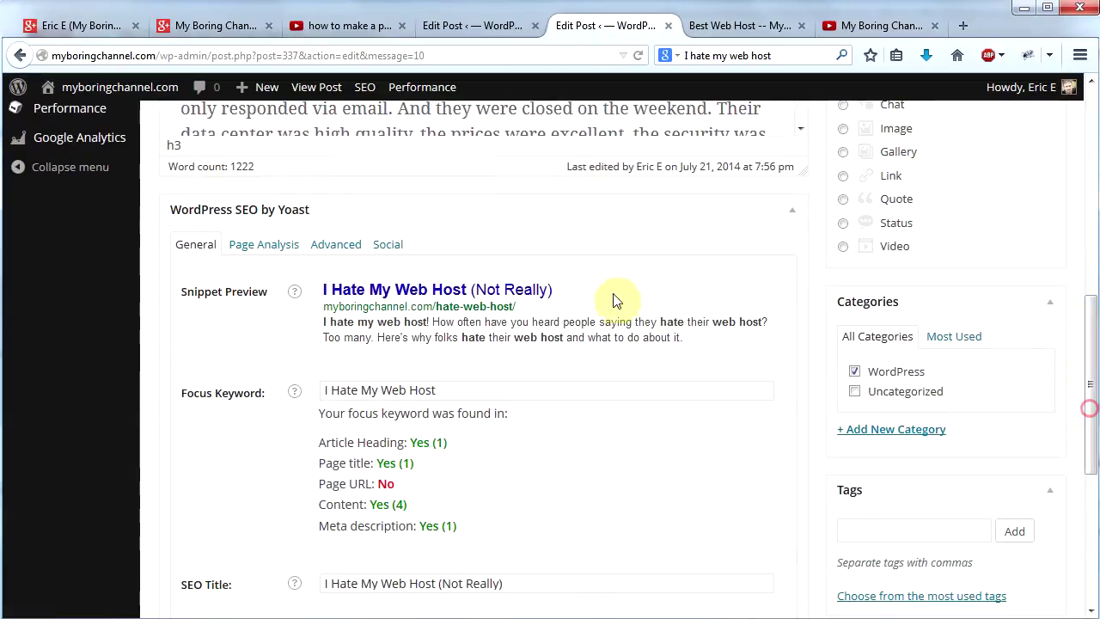
pyautogui.click(256, 249)
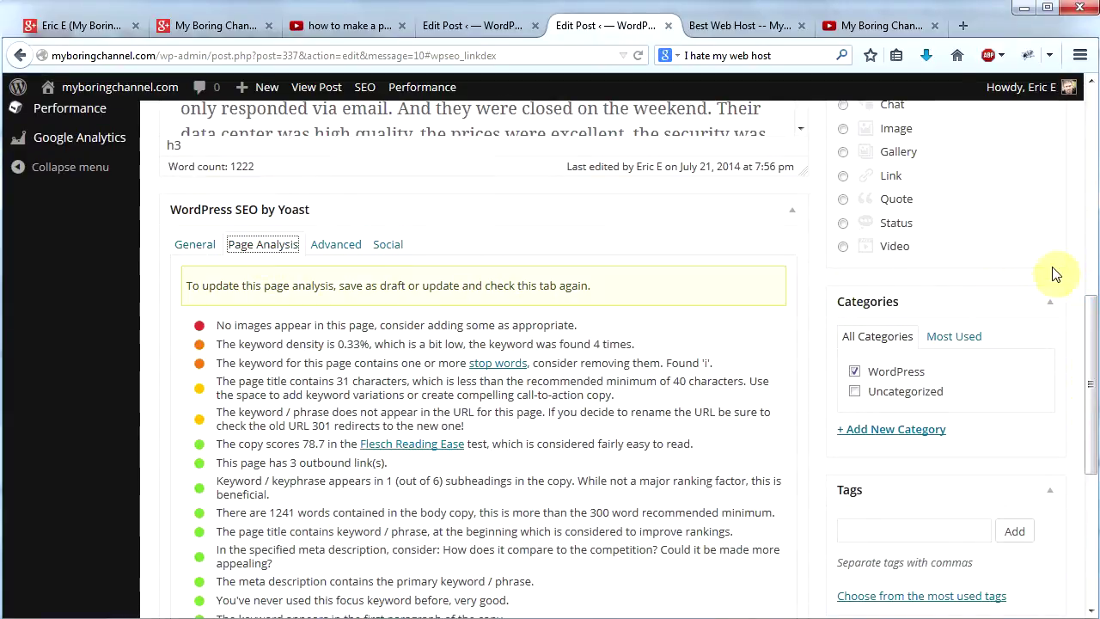
pyautogui.scroll(-3, 1091, 318)
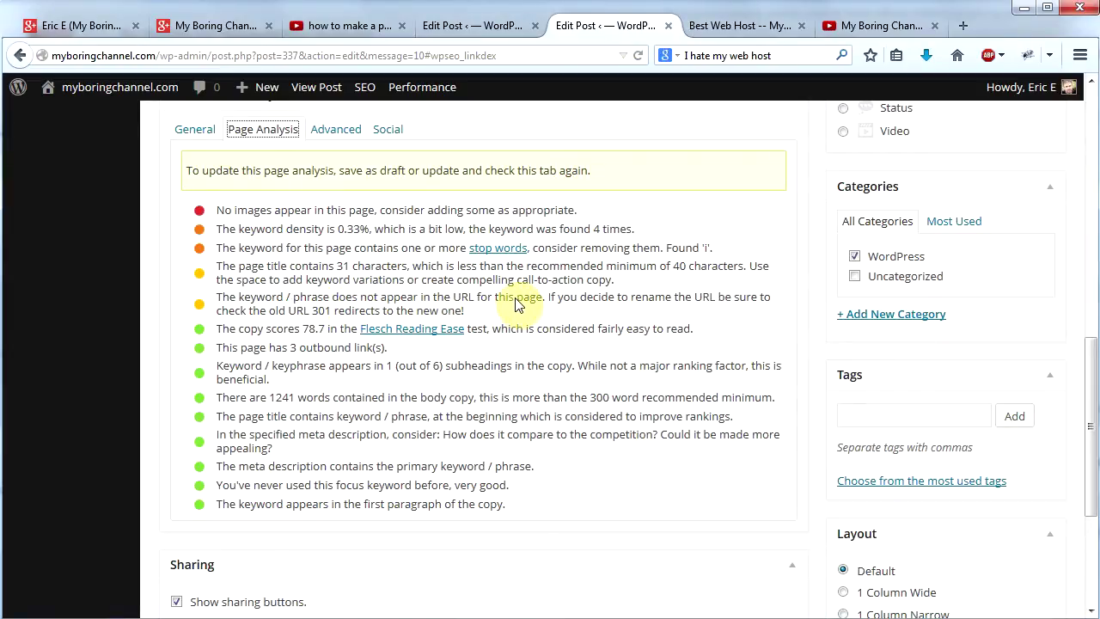
pyautogui.scroll(1, 1086, 380)
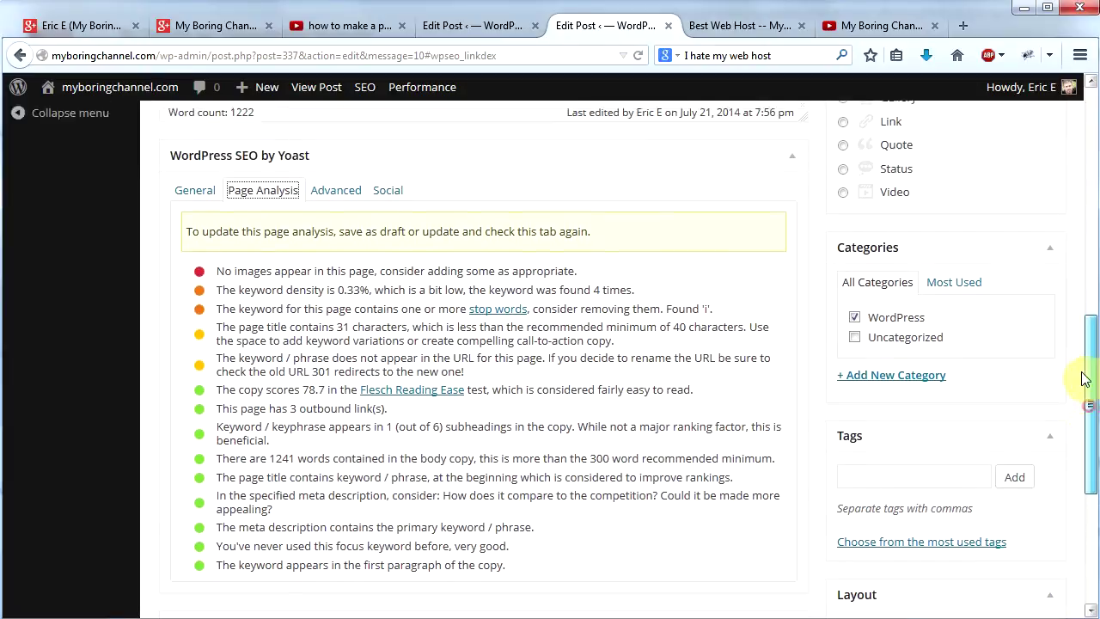
pyautogui.moveTo(1086, 380); pyautogui.dragTo(1066, 190)
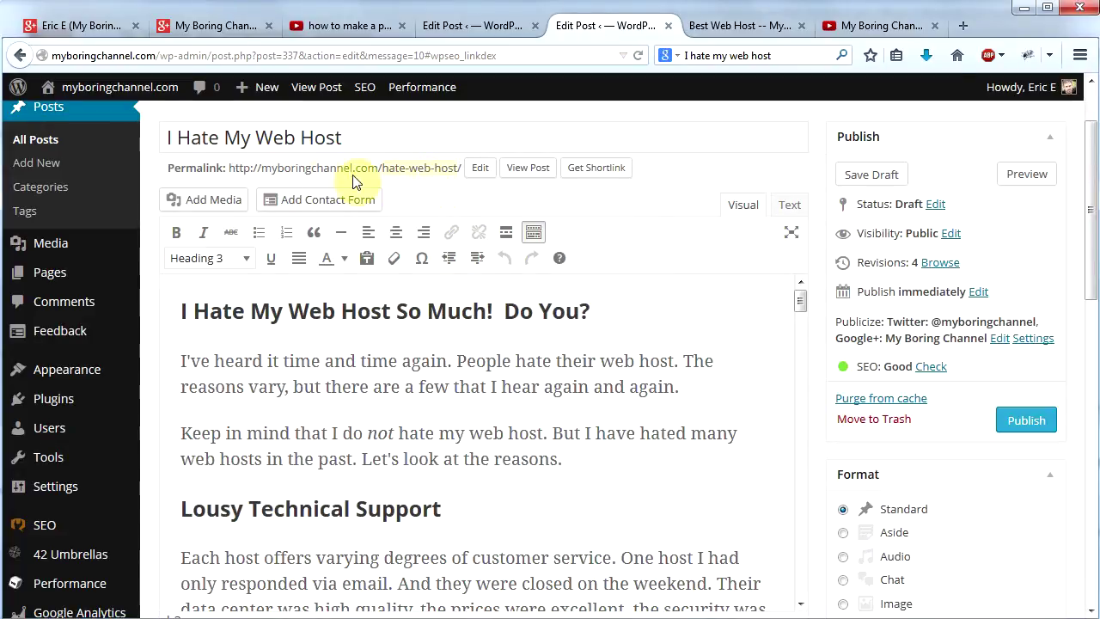
# Place the caret at the end of the post title in the editor
pyautogui.click(165, 137)
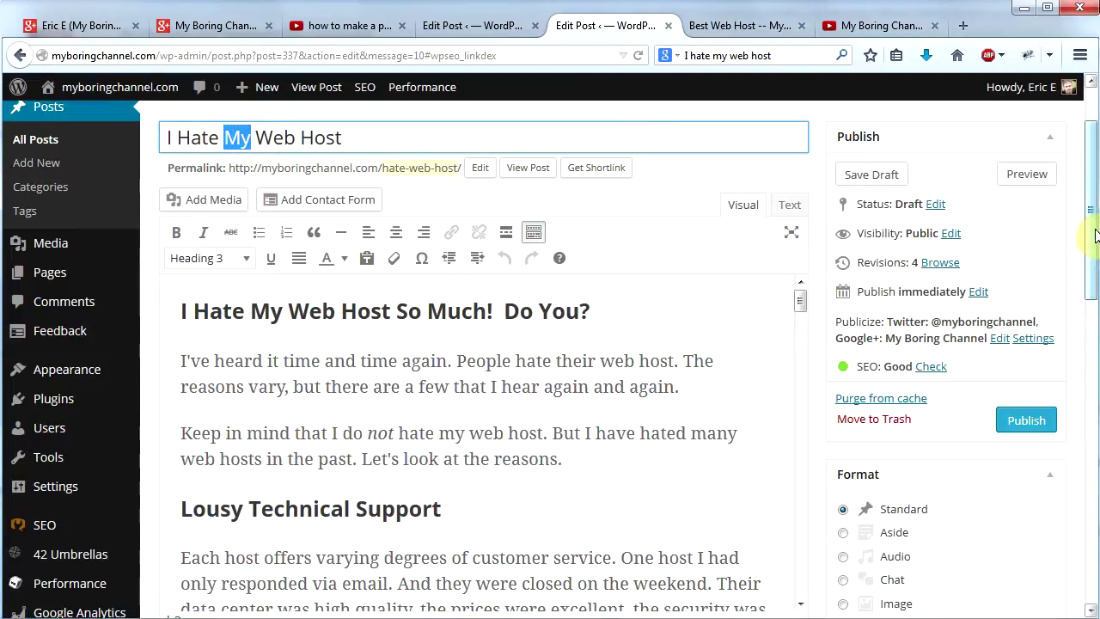
pyautogui.moveTo(1093, 231); pyautogui.dragTo(1094, 389)
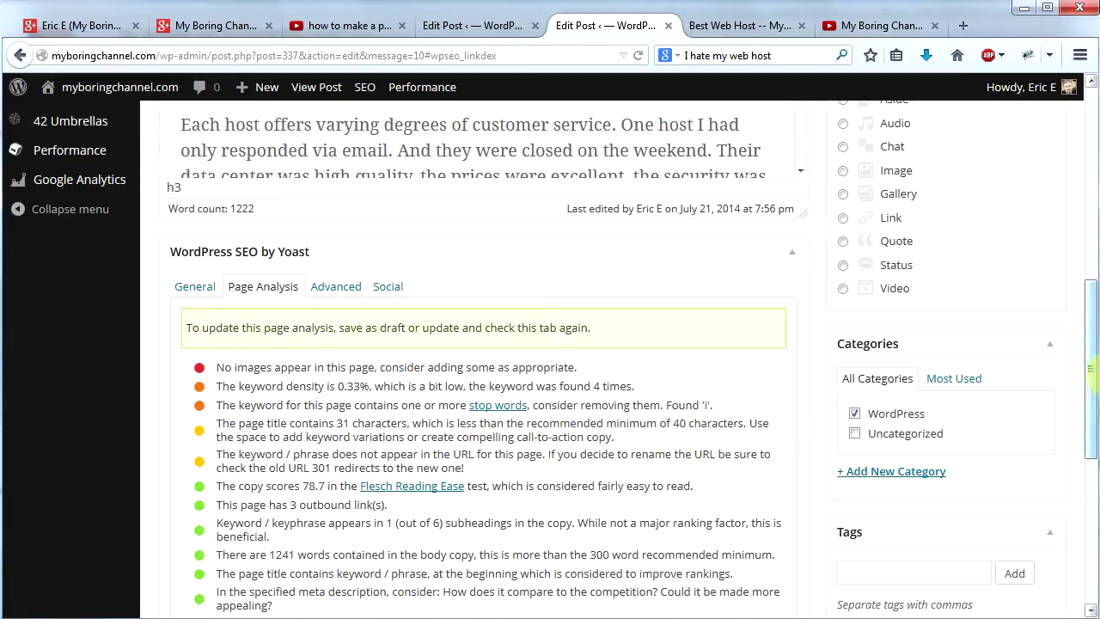
pyautogui.moveTo(1093, 374); pyautogui.dragTo(1062, 155)
pyautogui.click(386, 221)
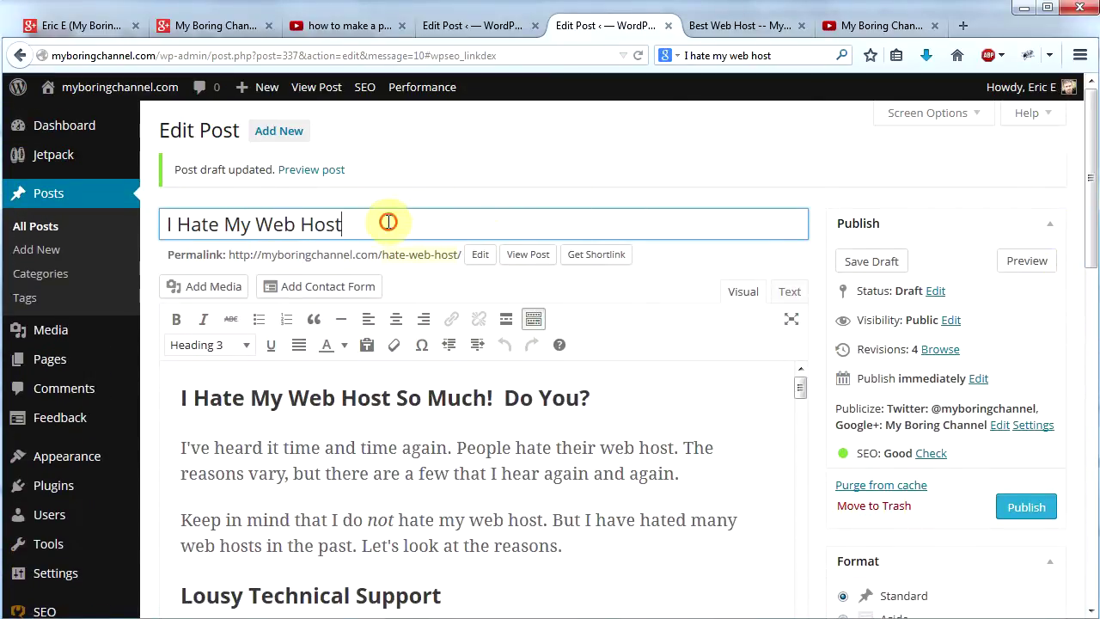
pyautogui.moveTo(1092, 245); pyautogui.dragTo(1095, 427)
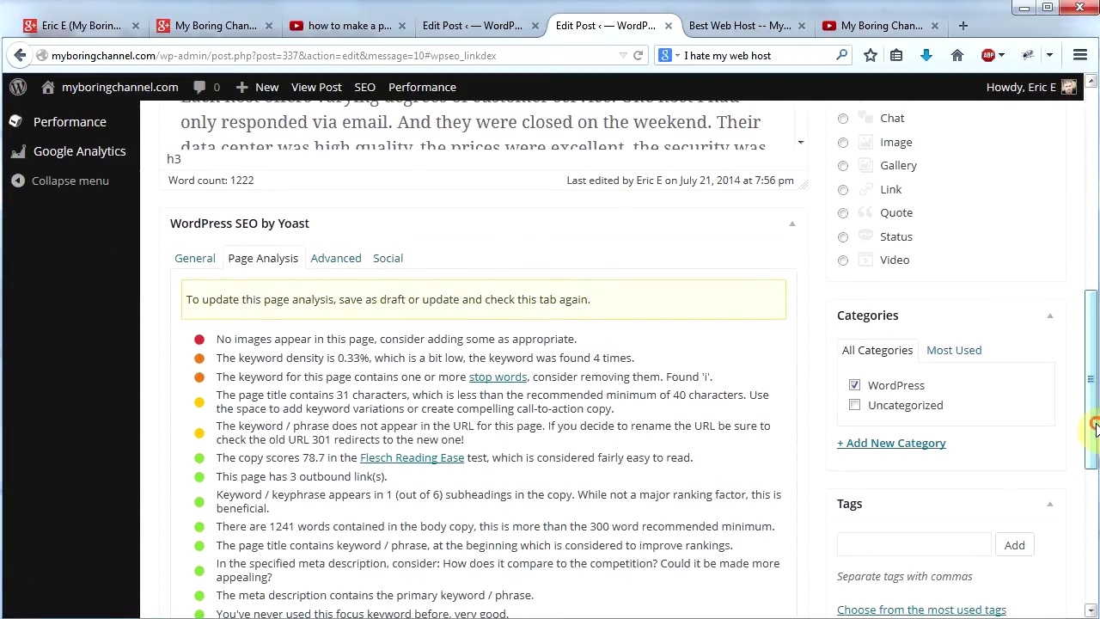
# Change the SEO title to 'I Hate My Web Host -- Why Some Web Hosts Suck' and save the draft
pyautogui.click(190, 260)
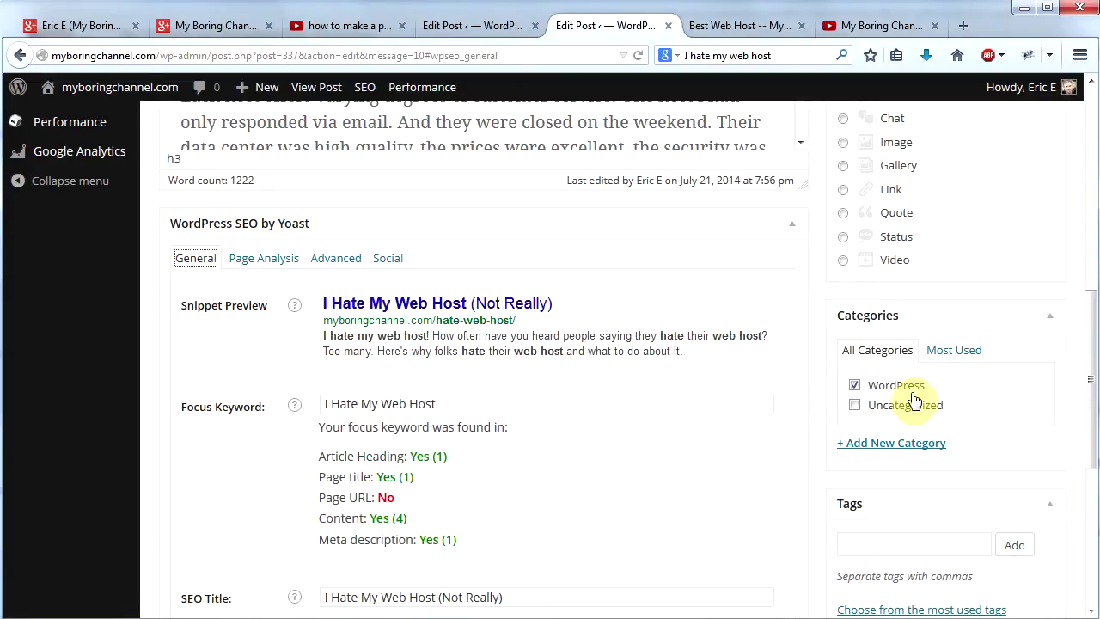
pyautogui.moveTo(1088, 343); pyautogui.dragTo(1088, 384)
pyautogui.moveTo(505, 490); pyautogui.dragTo(438, 490)
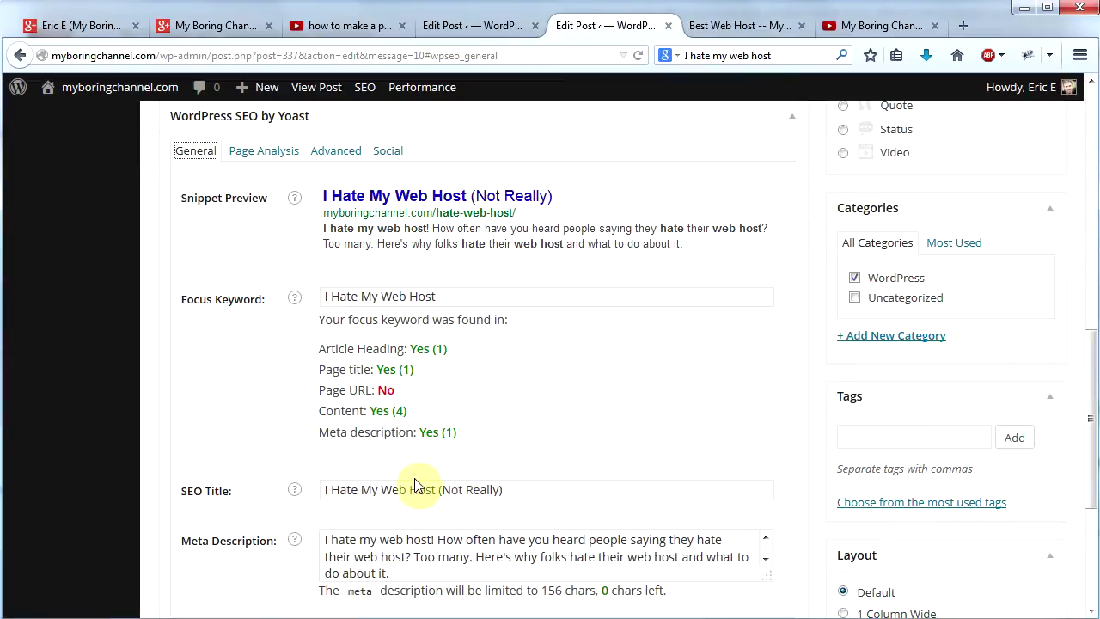
pyautogui.write('-- Why Some Web Hosts Suck')
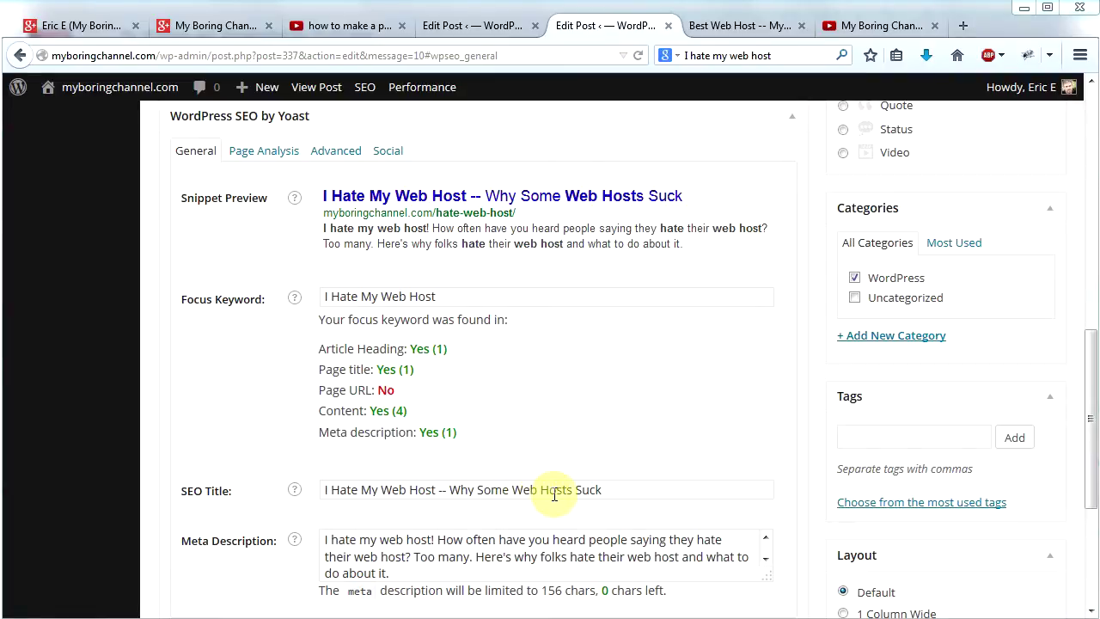
pyautogui.moveTo(1090, 441); pyautogui.dragTo(1015, 229)
pyautogui.click(899, 261)
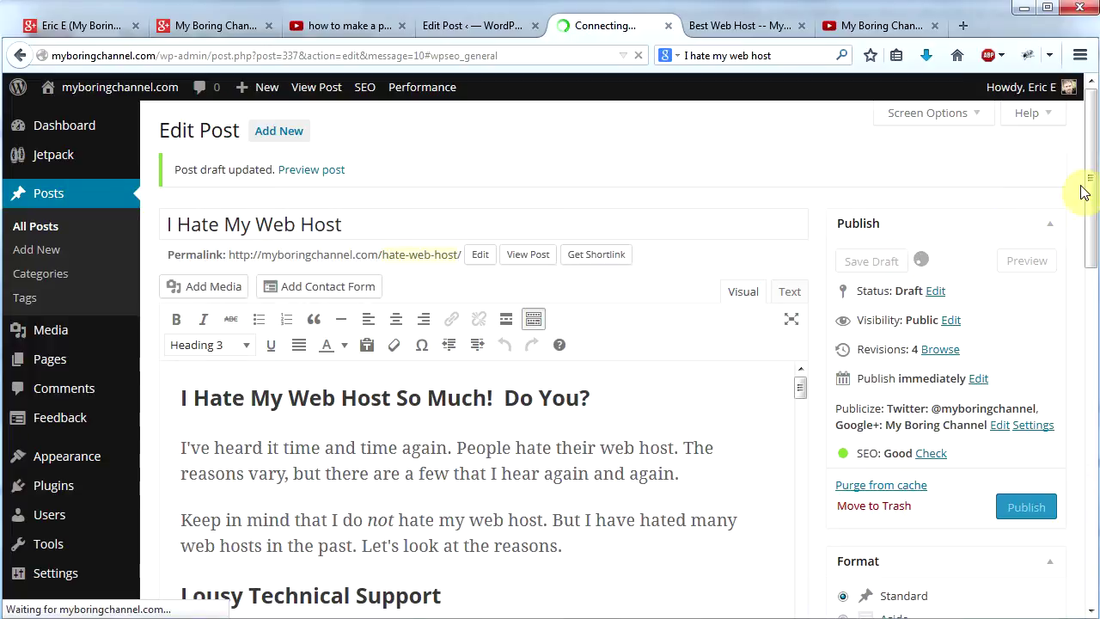
pyautogui.click(930, 454)
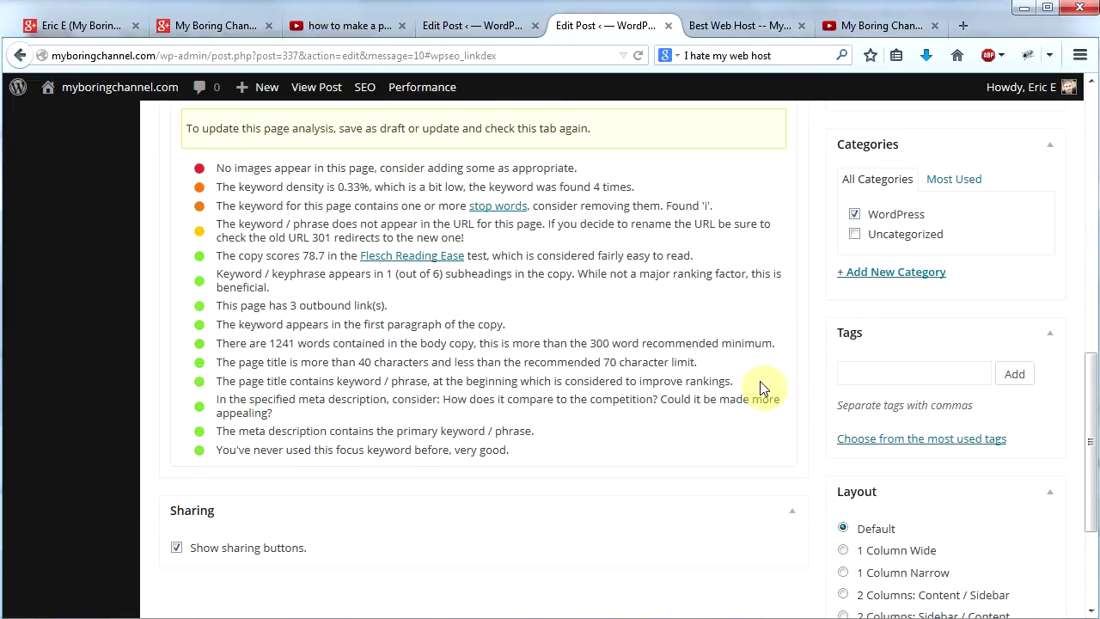
pyautogui.scroll(15, 746, 383)
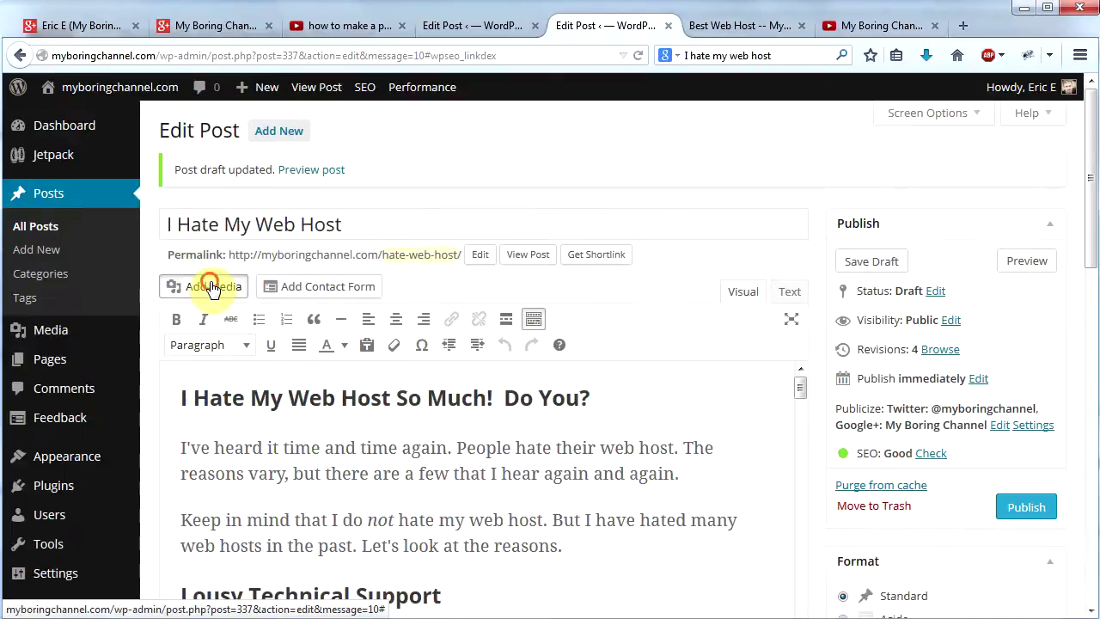
# Insert the plain smiley-face image from the Media Library with alt text 'I Hate My Web Host'
pyautogui.click(213, 287)
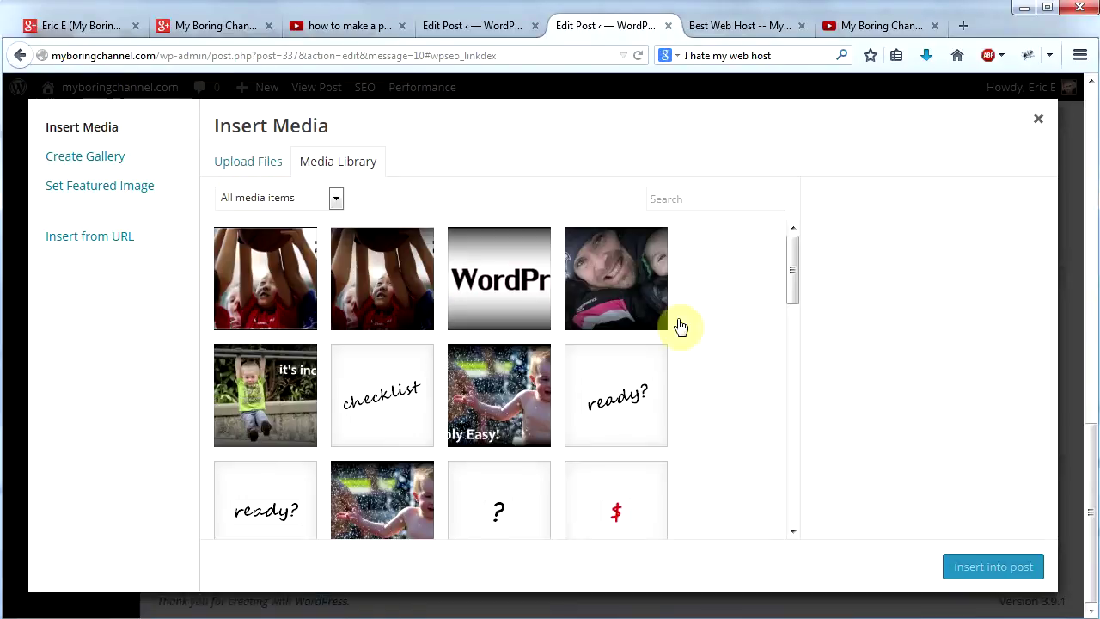
pyautogui.moveTo(790, 273); pyautogui.dragTo(787, 373)
pyautogui.scroll(-1, 393, 315)
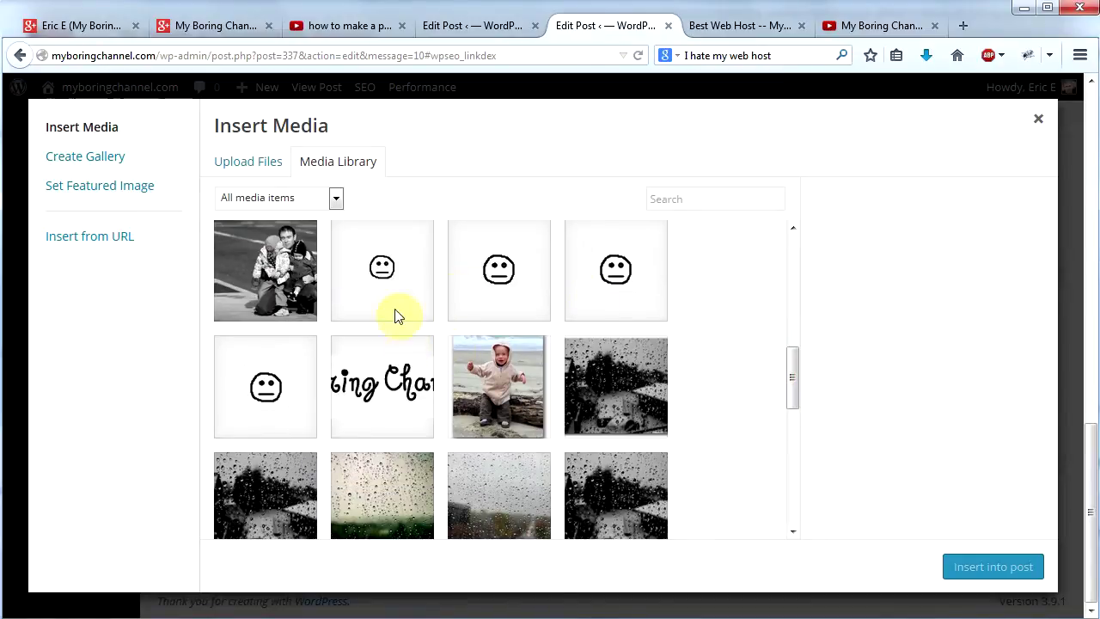
pyautogui.click(387, 270)
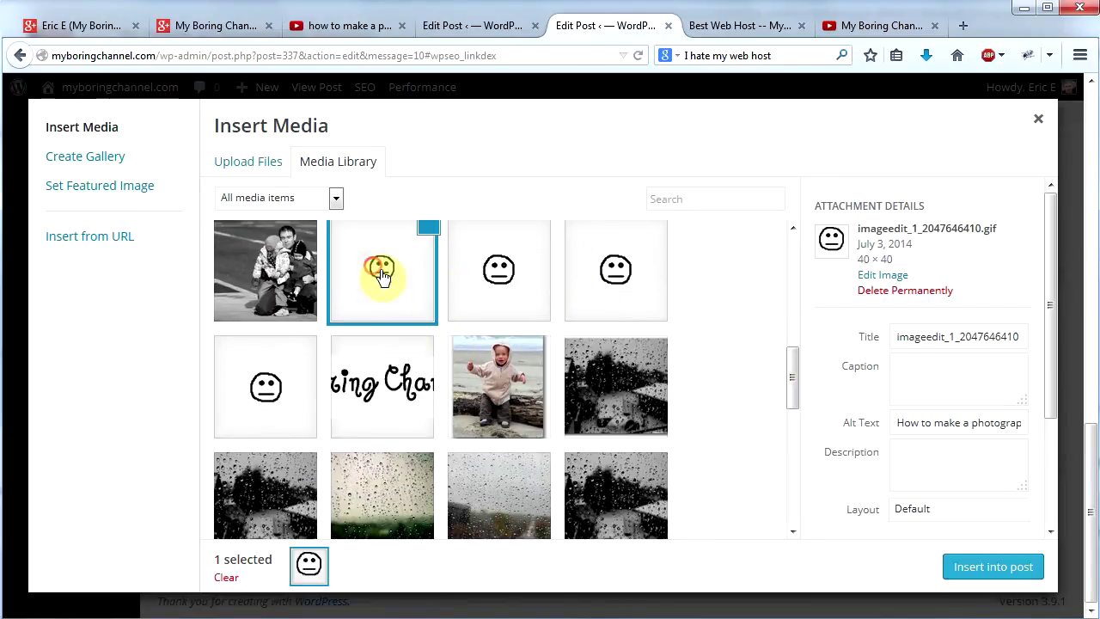
pyautogui.click(896, 422)
pyautogui.hotkey('ctrl', 'a')
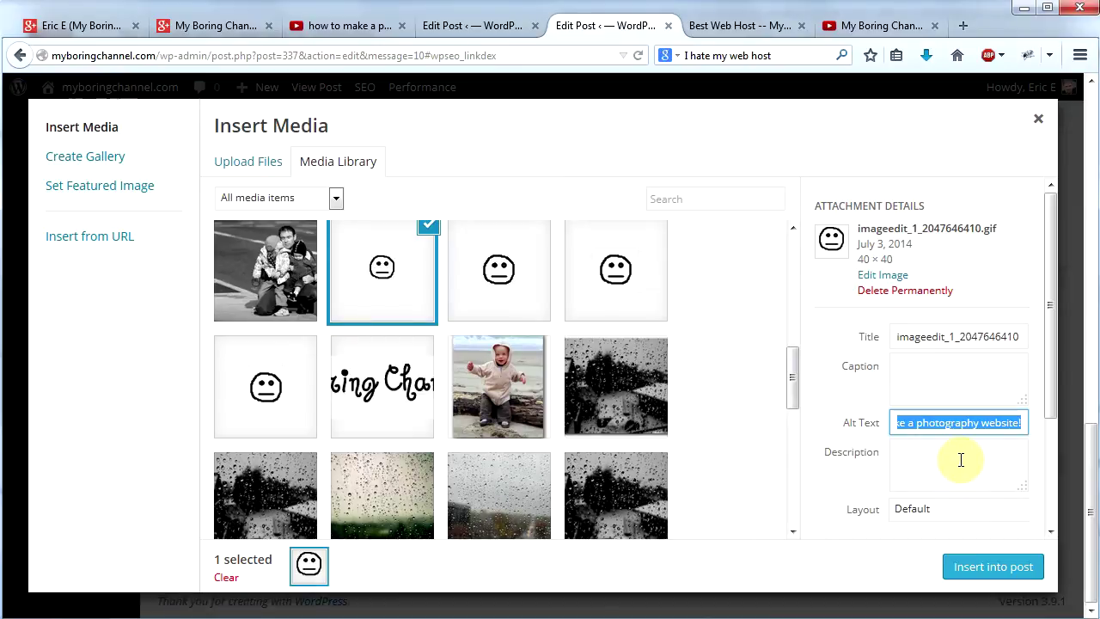
pyautogui.write('I Hate My Web Host')
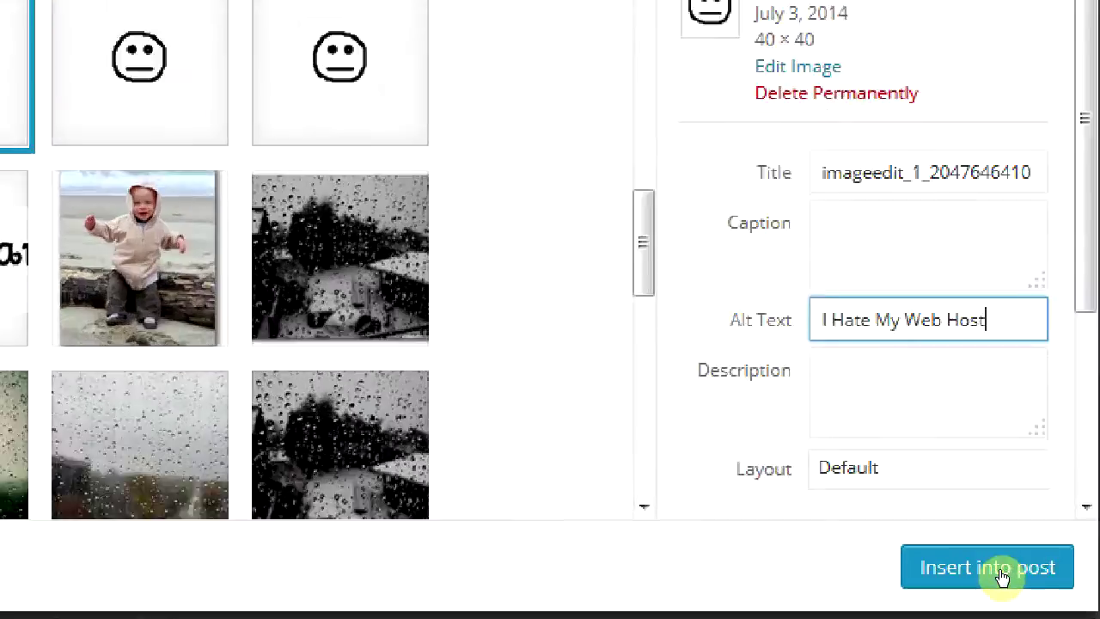
pyautogui.click(1002, 576)
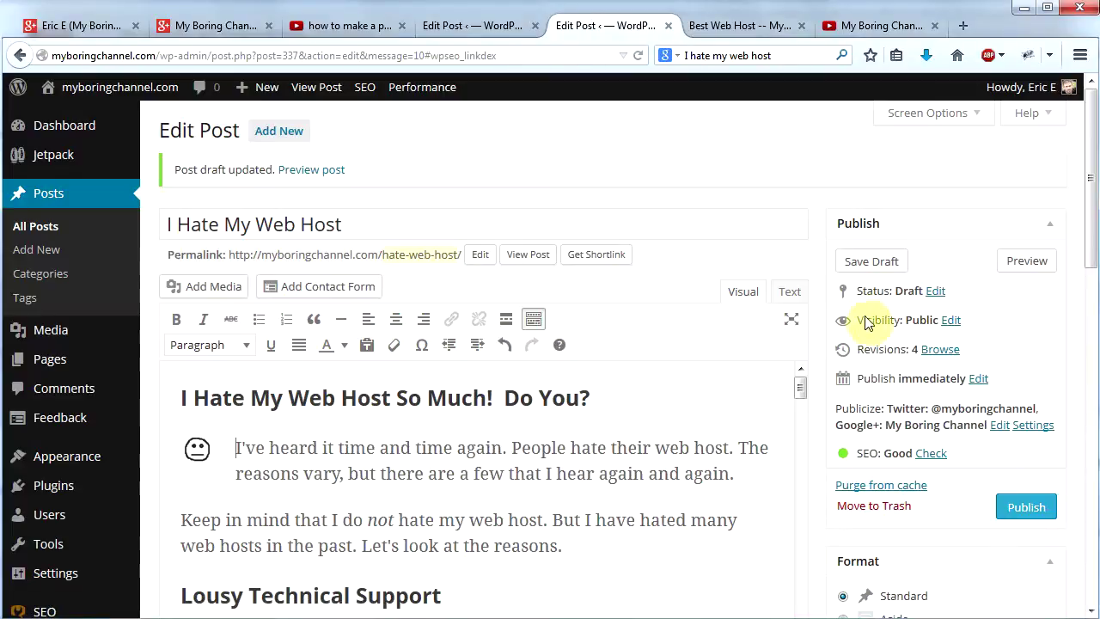
# Save the draft with the smiley image and review the Page Analysis keyword density warning
pyautogui.click(861, 265)
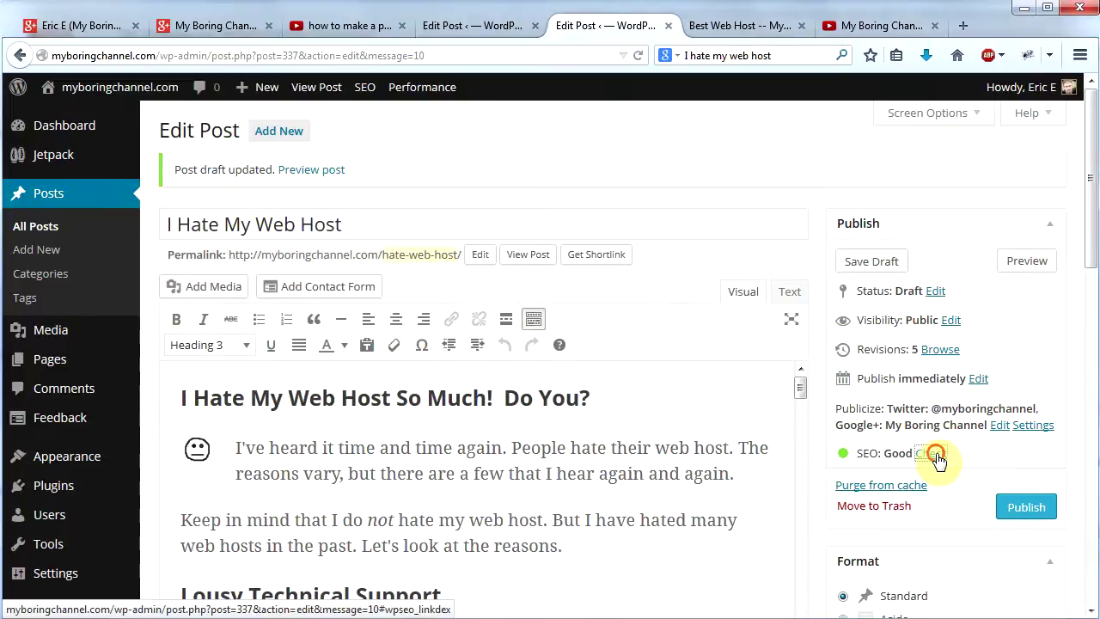
pyautogui.click(937, 458)
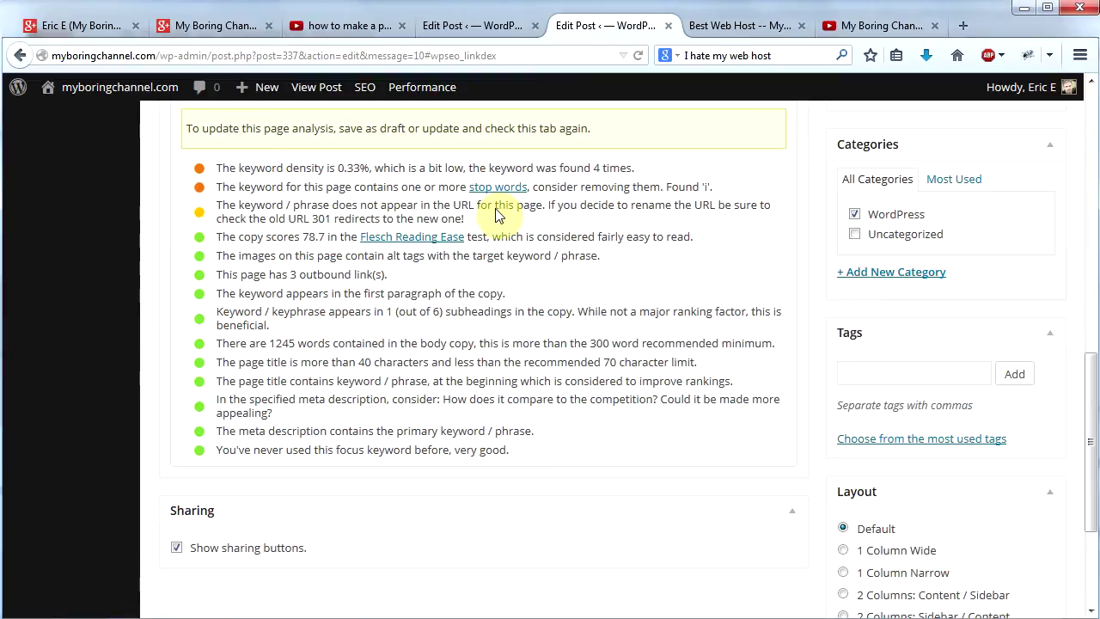
pyautogui.moveTo(1092, 457); pyautogui.dragTo(172, 204)
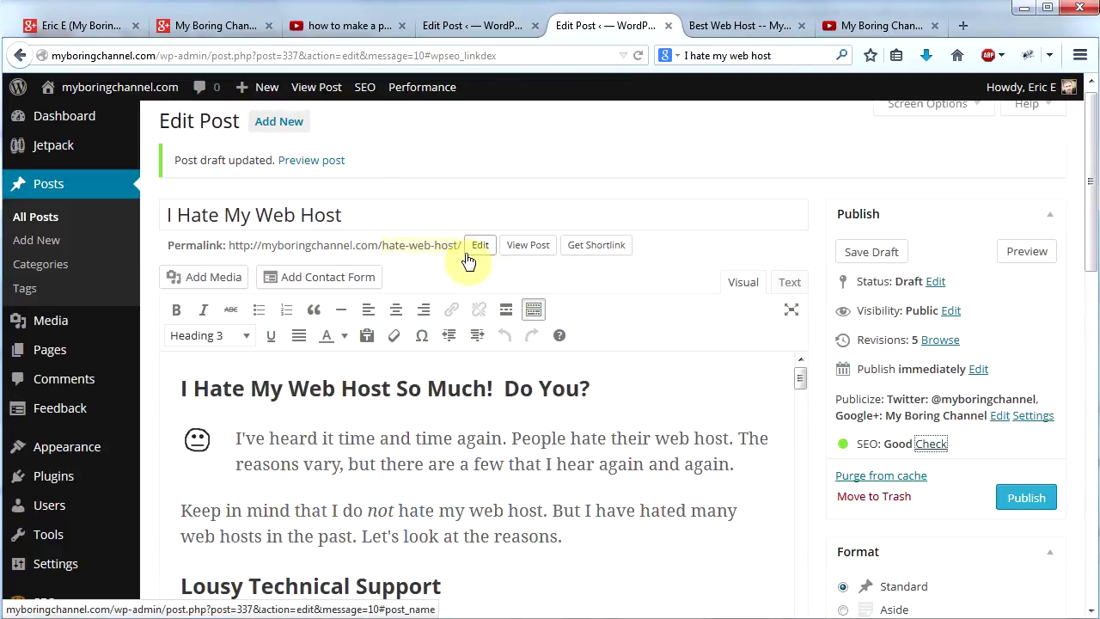
pyautogui.moveTo(1093, 256); pyautogui.dragTo(1096, 344)
pyautogui.scroll(-5, 666, 429)
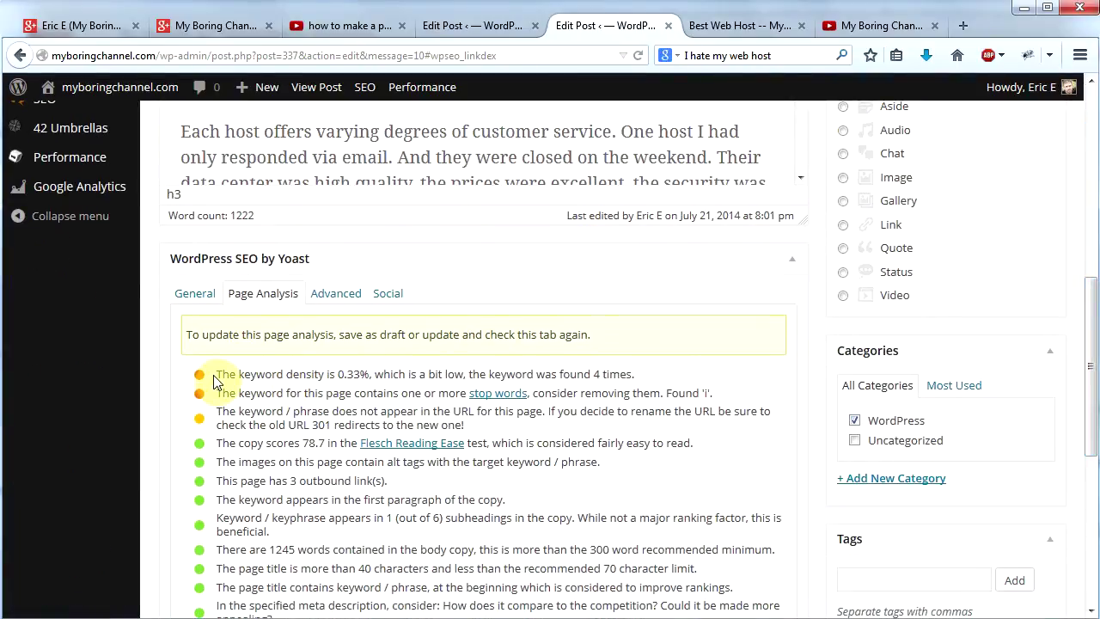
pyautogui.moveTo(220, 376); pyautogui.dragTo(634, 379)
pyautogui.click(633, 379)
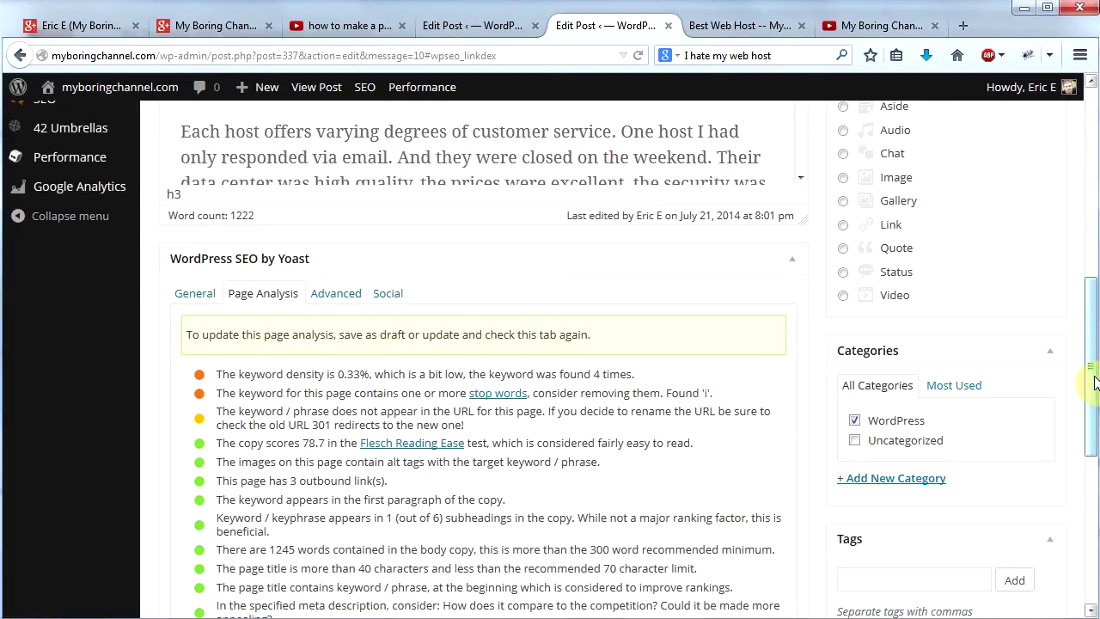
pyautogui.moveTo(1093, 378); pyautogui.dragTo(1094, 237)
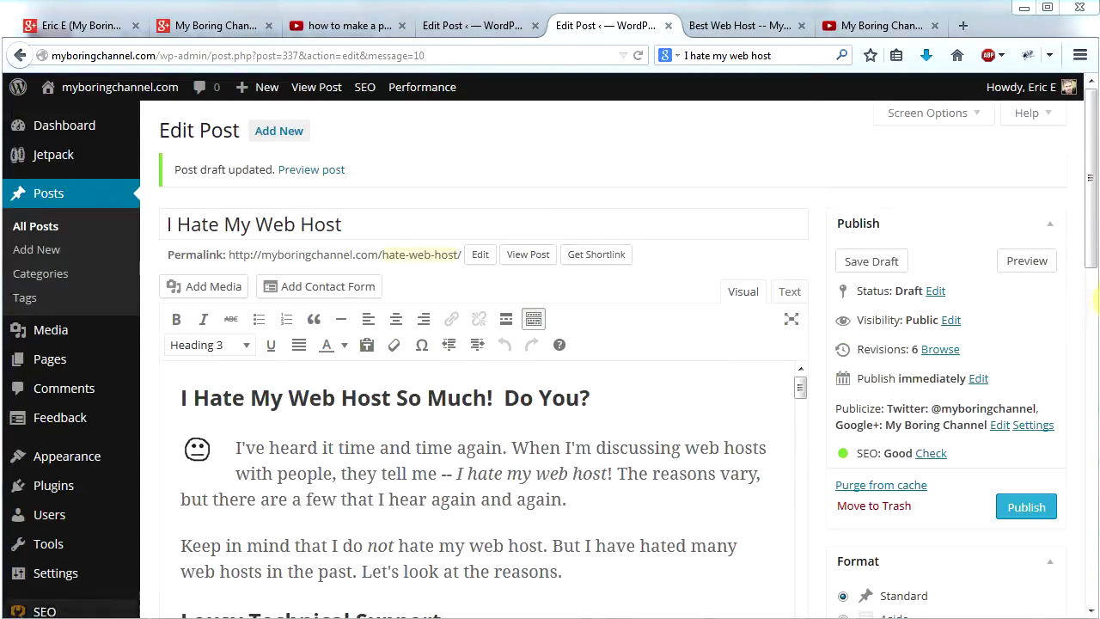
# Reopen the refreshed SEO Page Analysis and scroll through its results
pyautogui.click(931, 453)
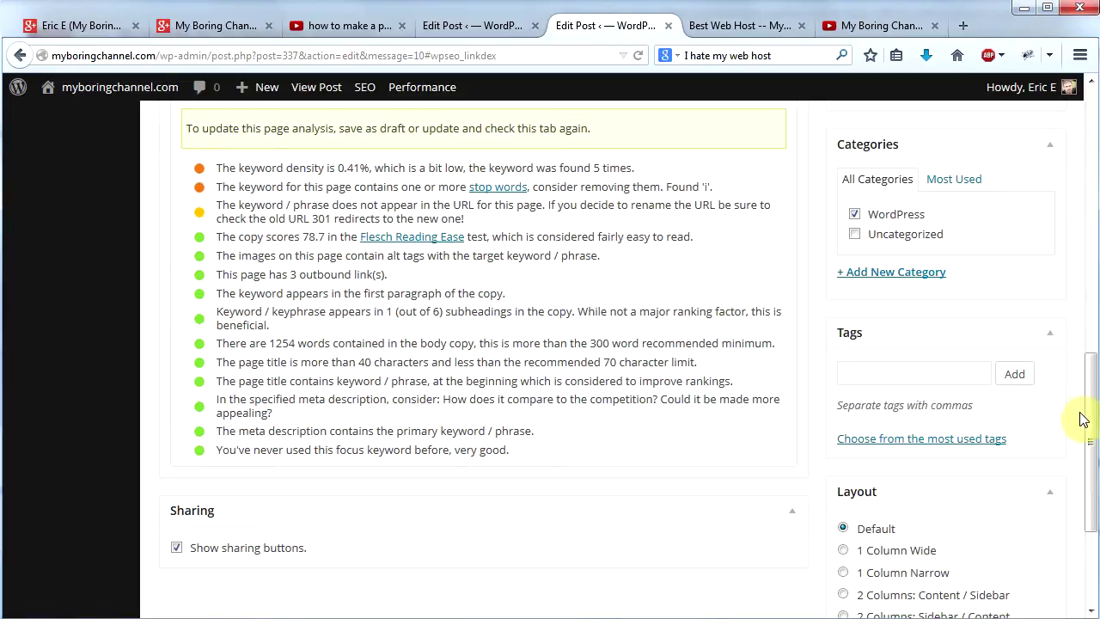
pyautogui.moveTo(1092, 443); pyautogui.dragTo(1092, 408)
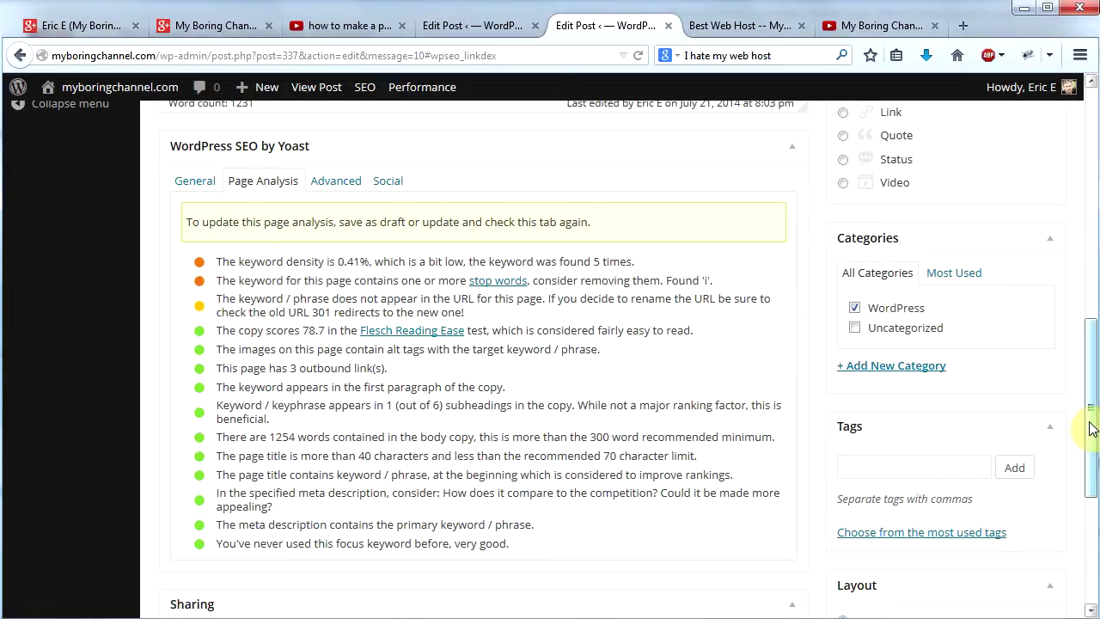
pyautogui.moveTo(1096, 422); pyautogui.dragTo(1083, 248)
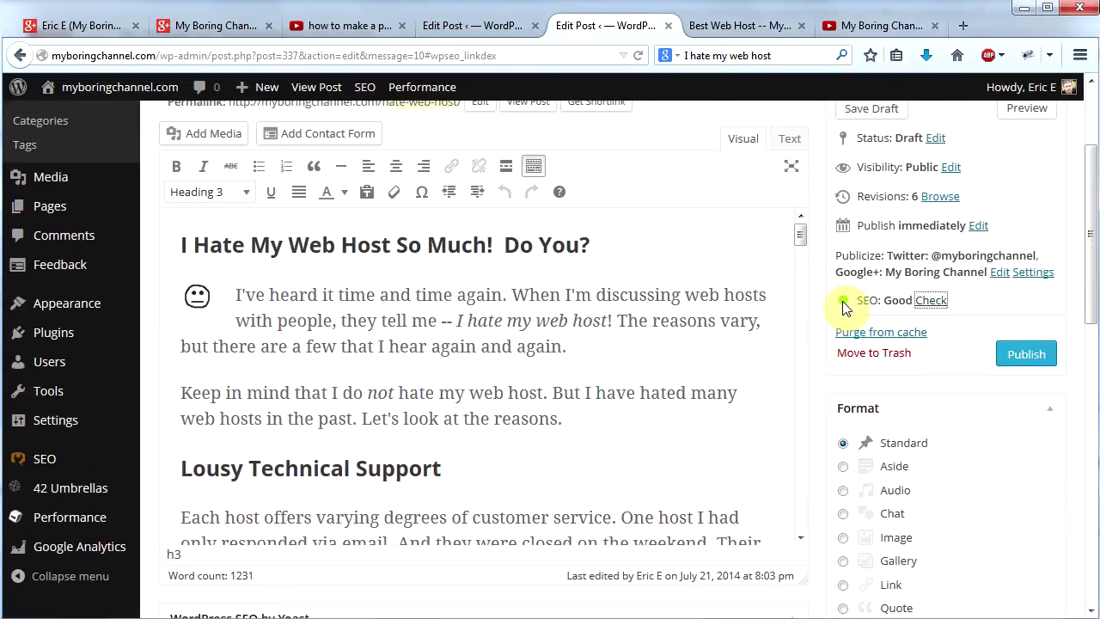
pyautogui.click(1092, 288)
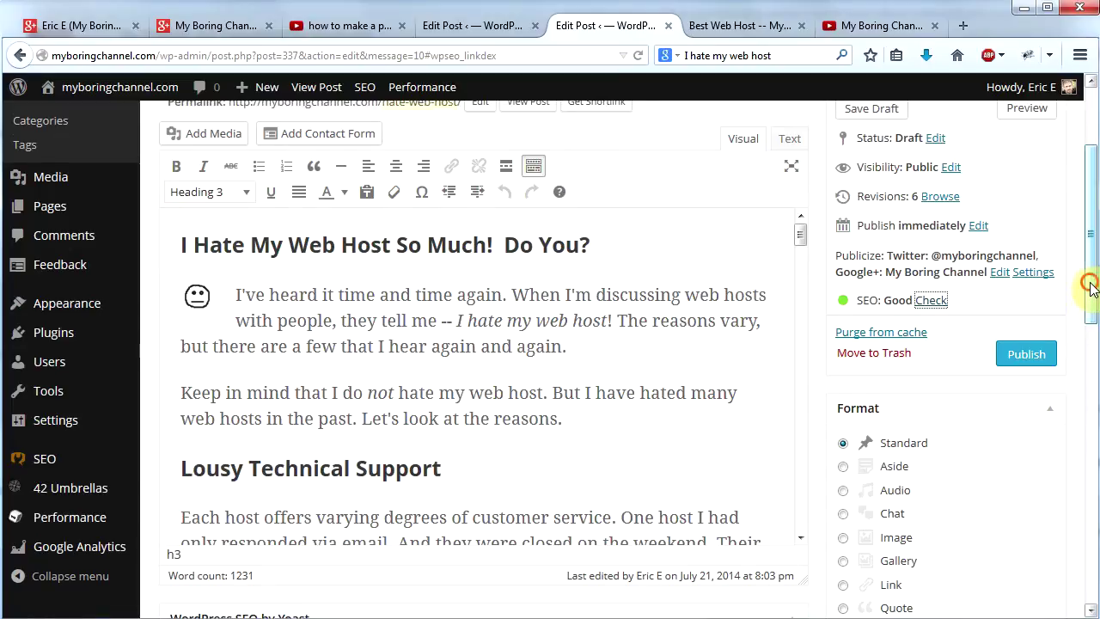
pyautogui.moveTo(1092, 288); pyautogui.dragTo(1091, 224)
# Publish the 'I Hate My Web Host' post from the Publish box
pyautogui.click(1026, 508)
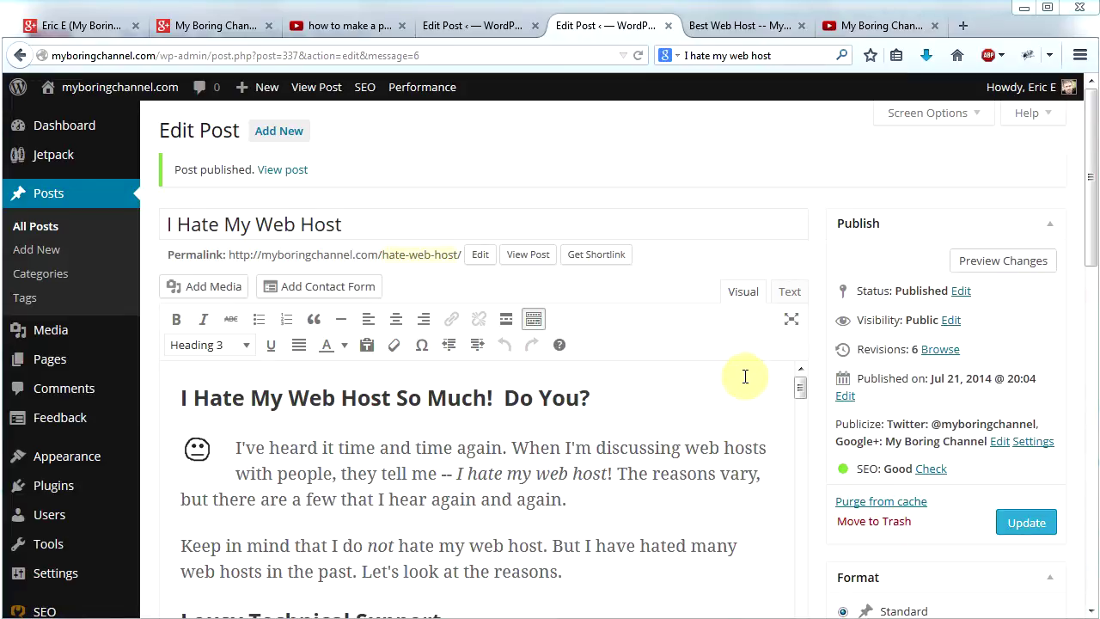
pyautogui.click(500, 406)
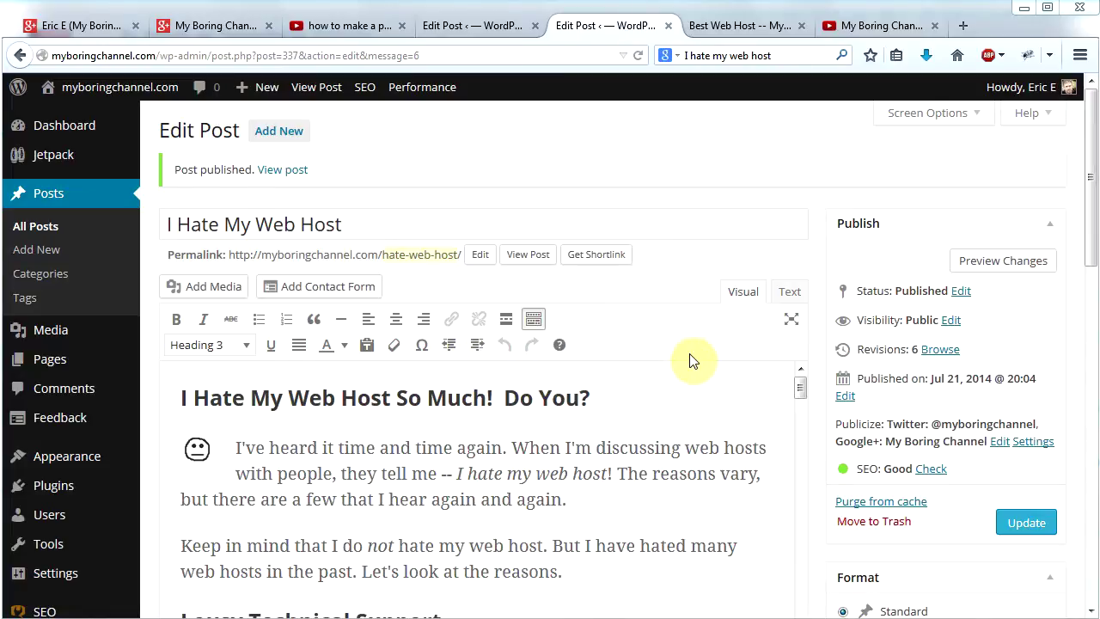